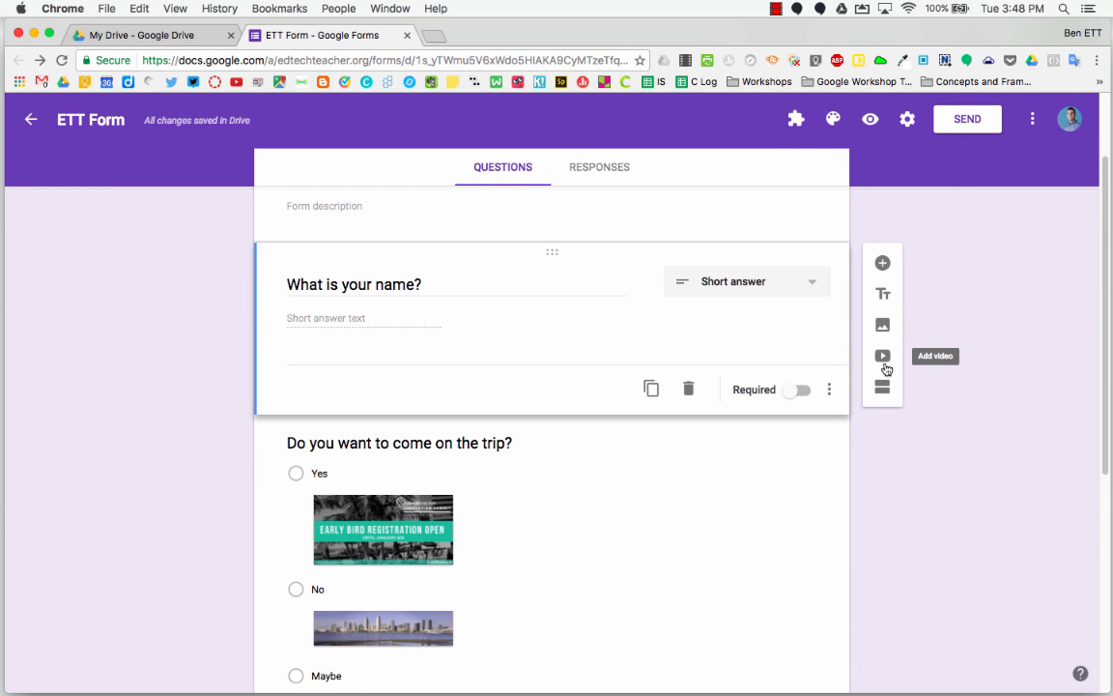
# Add a title block below the "What is your name?" question and title it "Part 1"
pyautogui.click(884, 296)
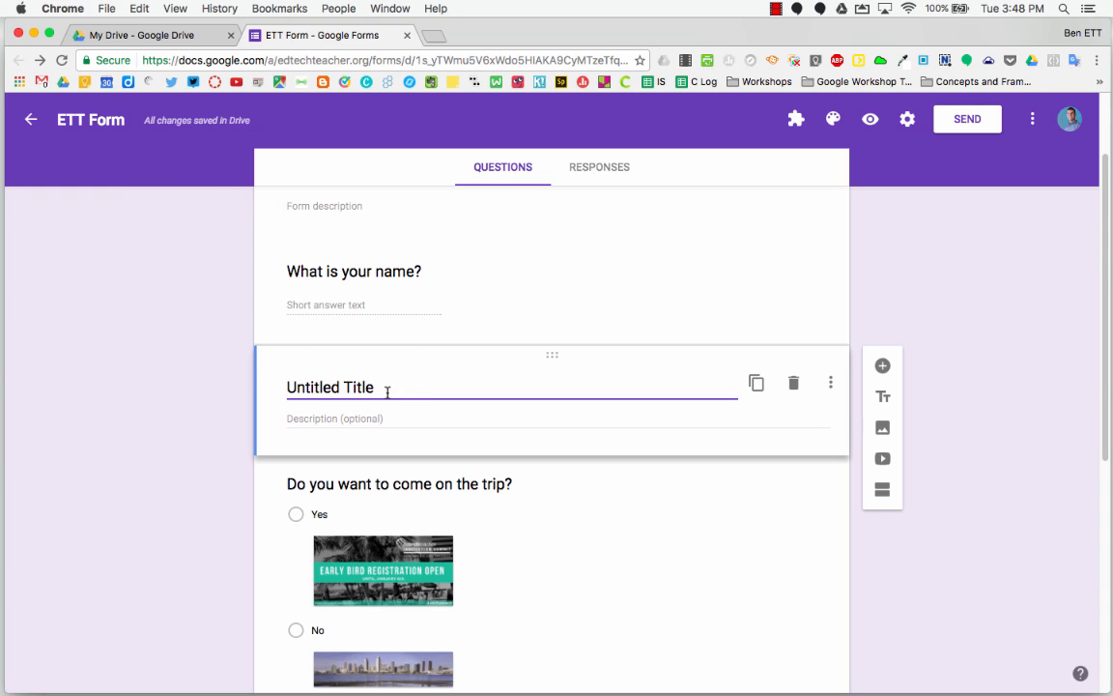
pyautogui.moveTo(385, 389); pyautogui.dragTo(285, 387)
pyautogui.write('Part')
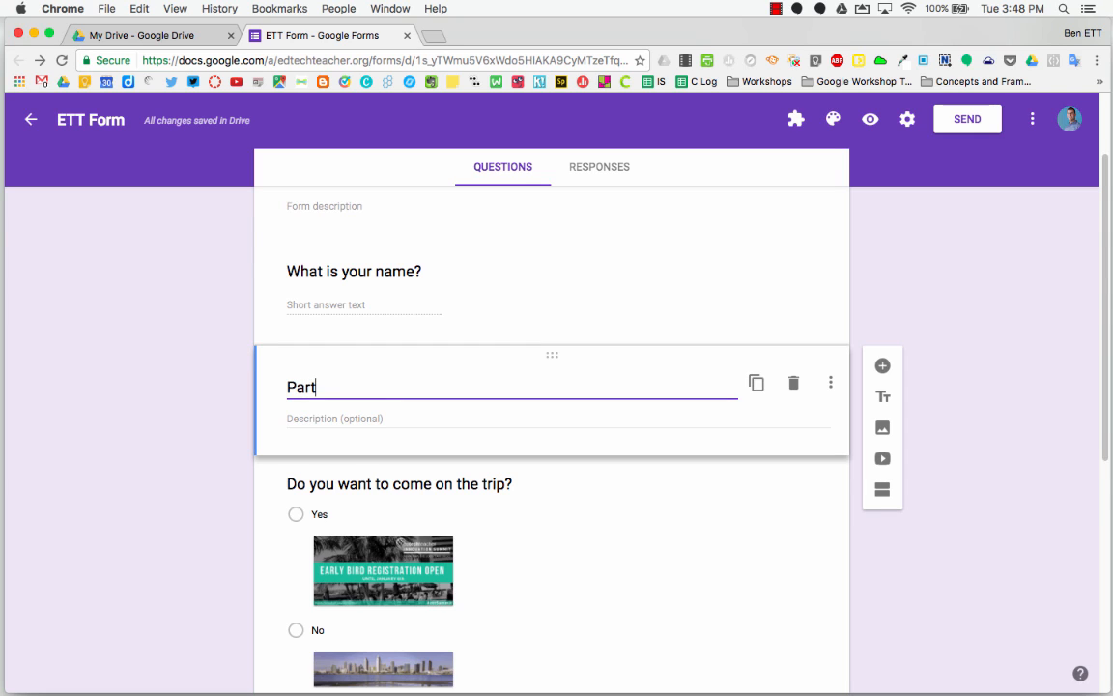
pyautogui.write(' 1')
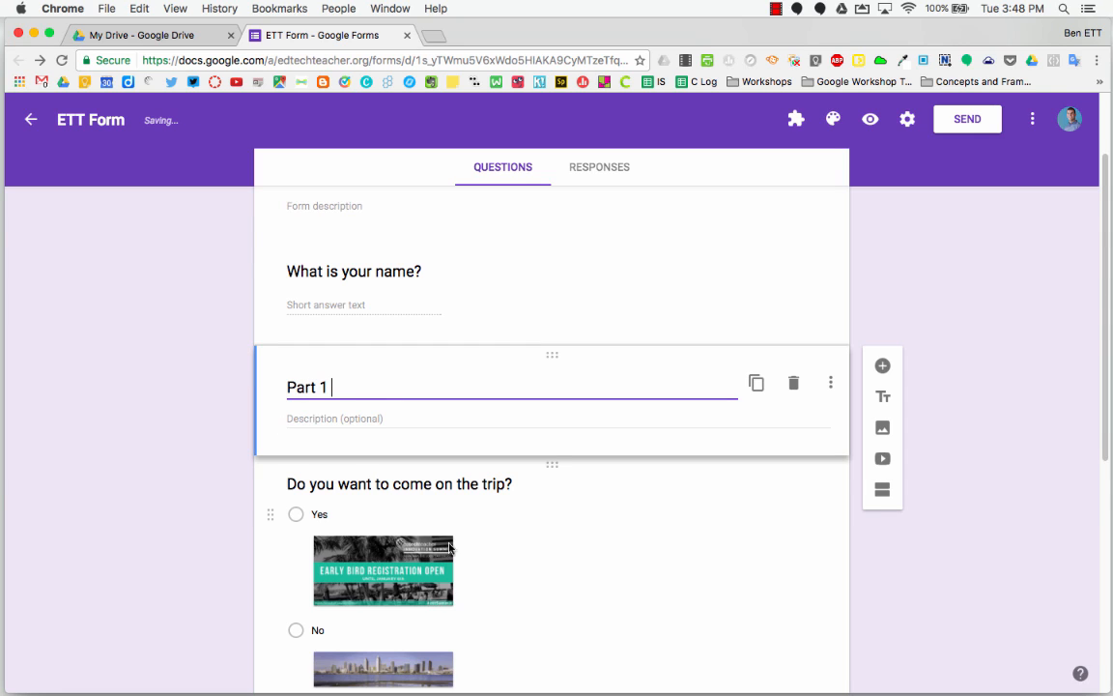
pyautogui.click(964, 547)
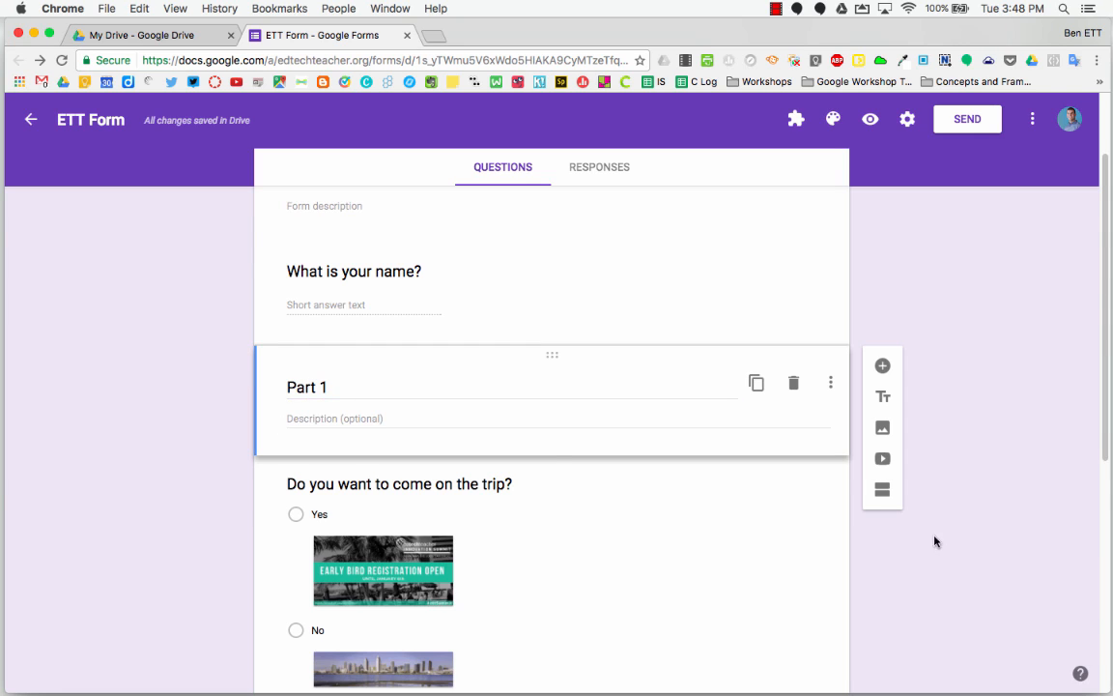
# Insert the edtechteacher logo below Part 1, choosing it from the November 17, 2016 photo album
pyautogui.click(886, 435)
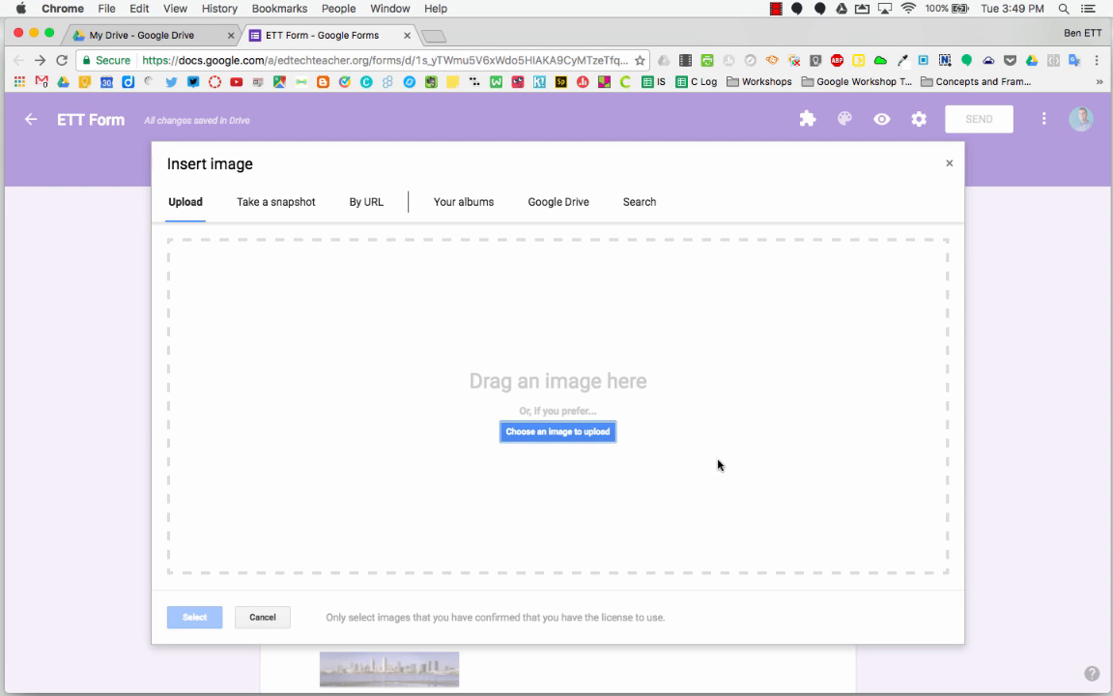
pyautogui.click(464, 202)
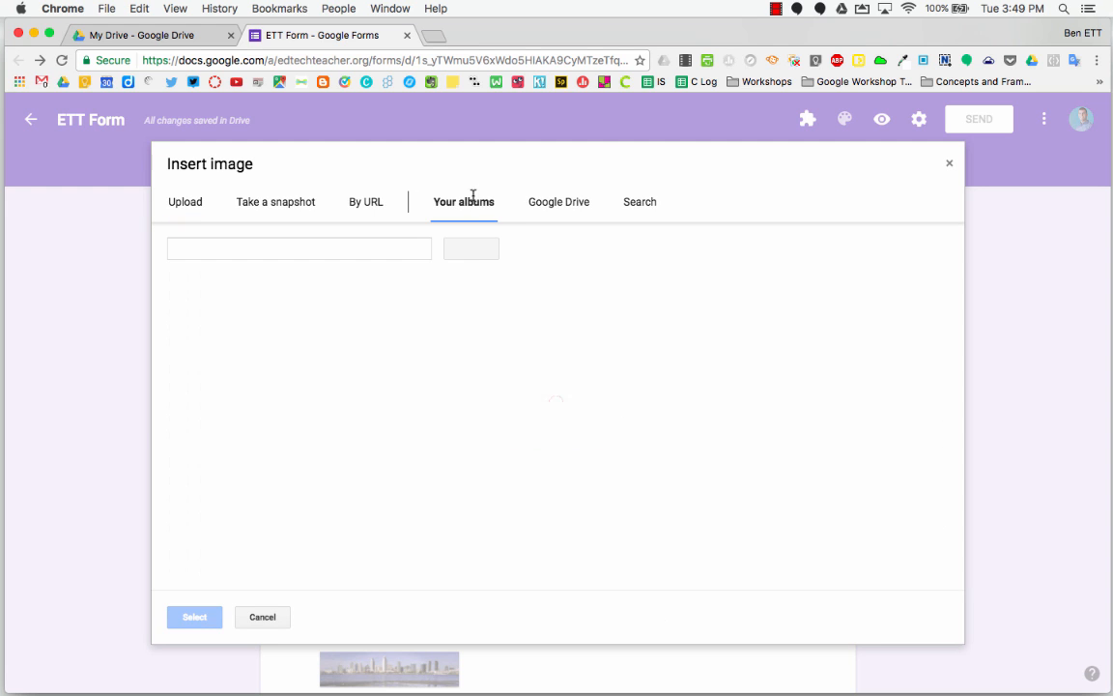
pyautogui.click(284, 415)
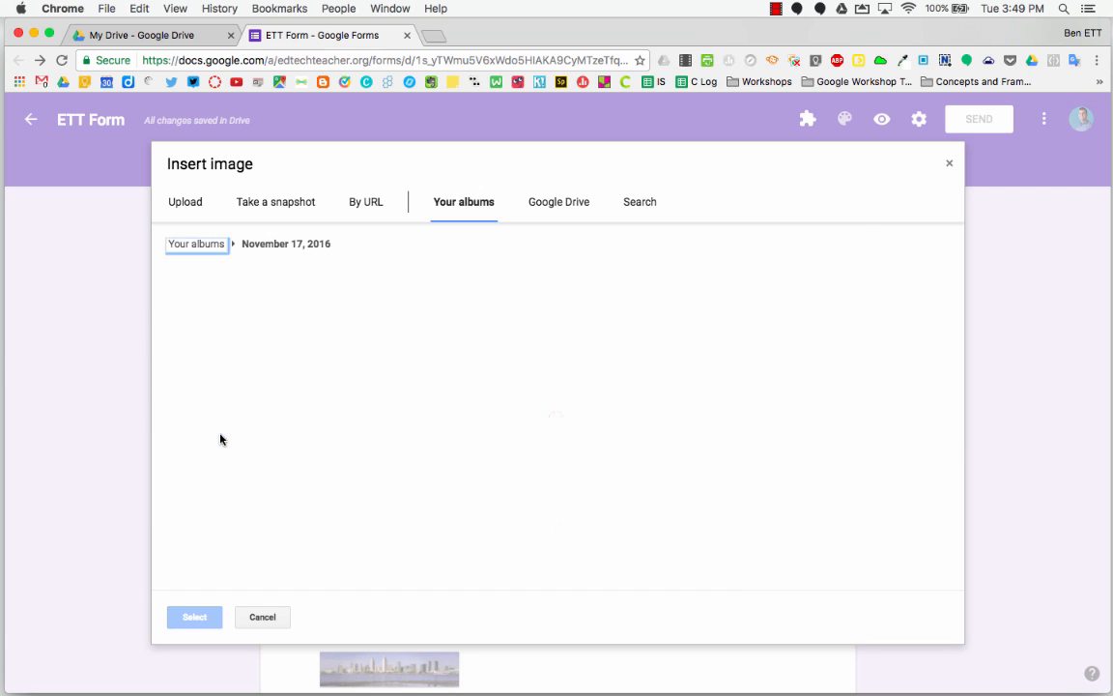
pyautogui.click(249, 326)
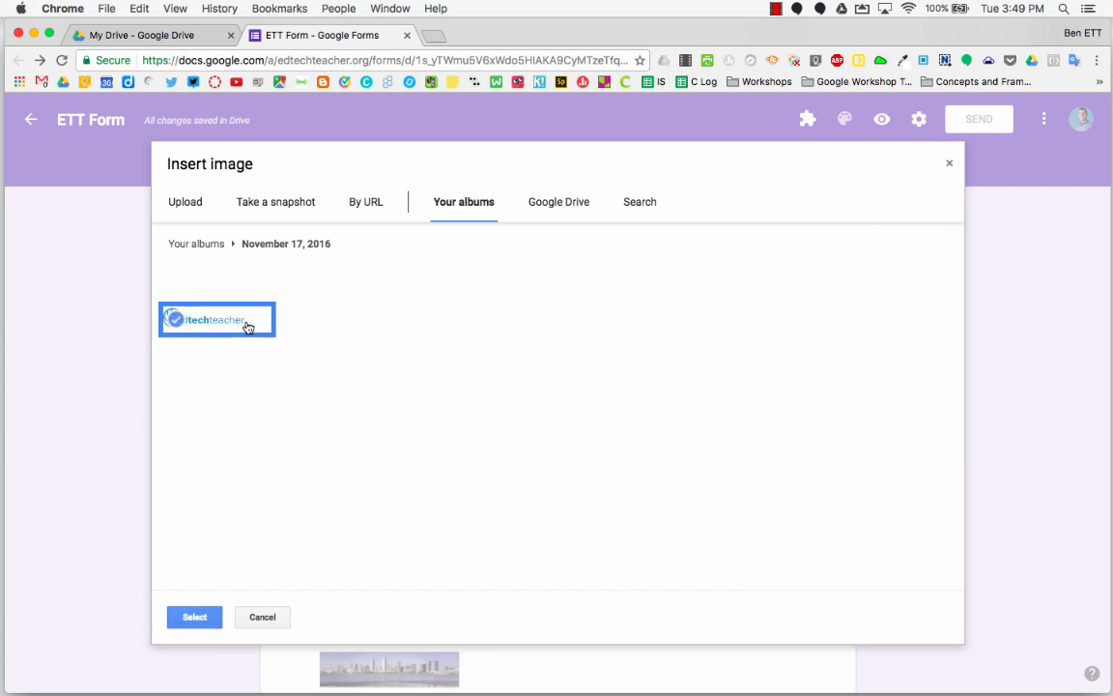
pyautogui.click(207, 618)
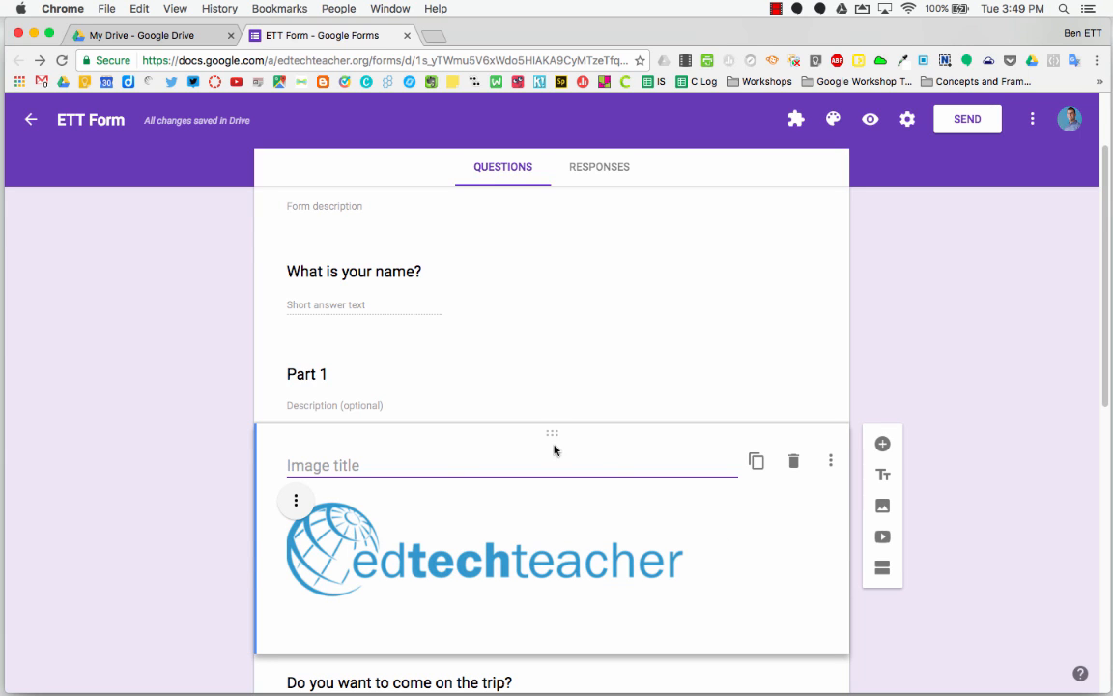
pyautogui.scroll(-2, 972, 517)
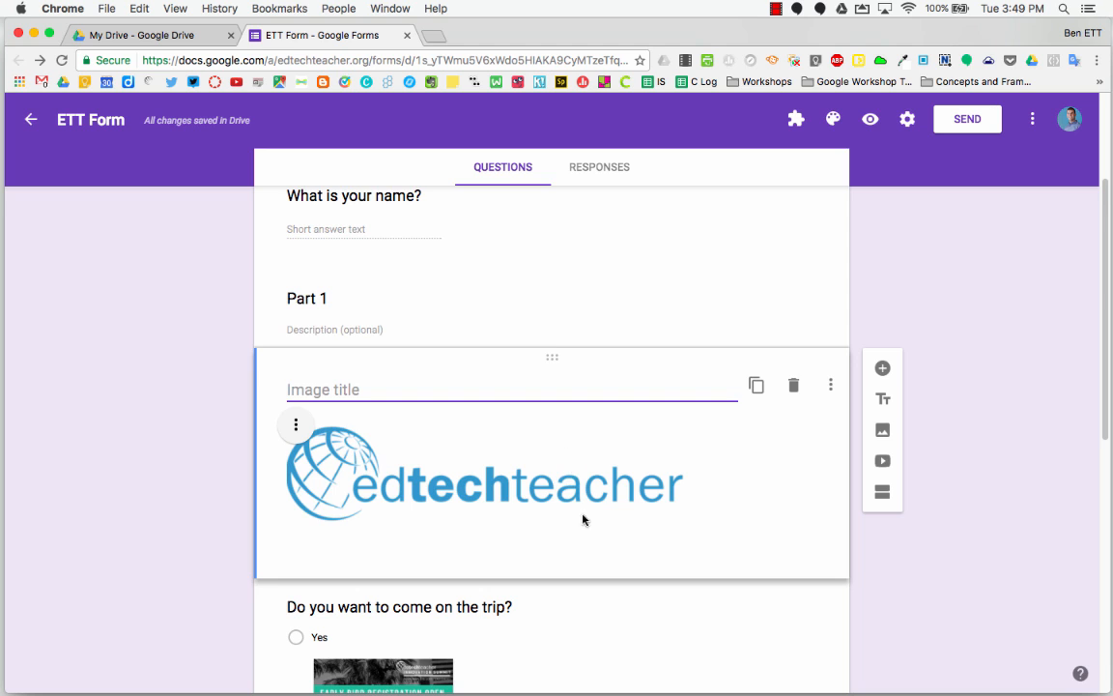
pyautogui.scroll(-2, 577, 524)
pyautogui.scroll(-1, 574, 525)
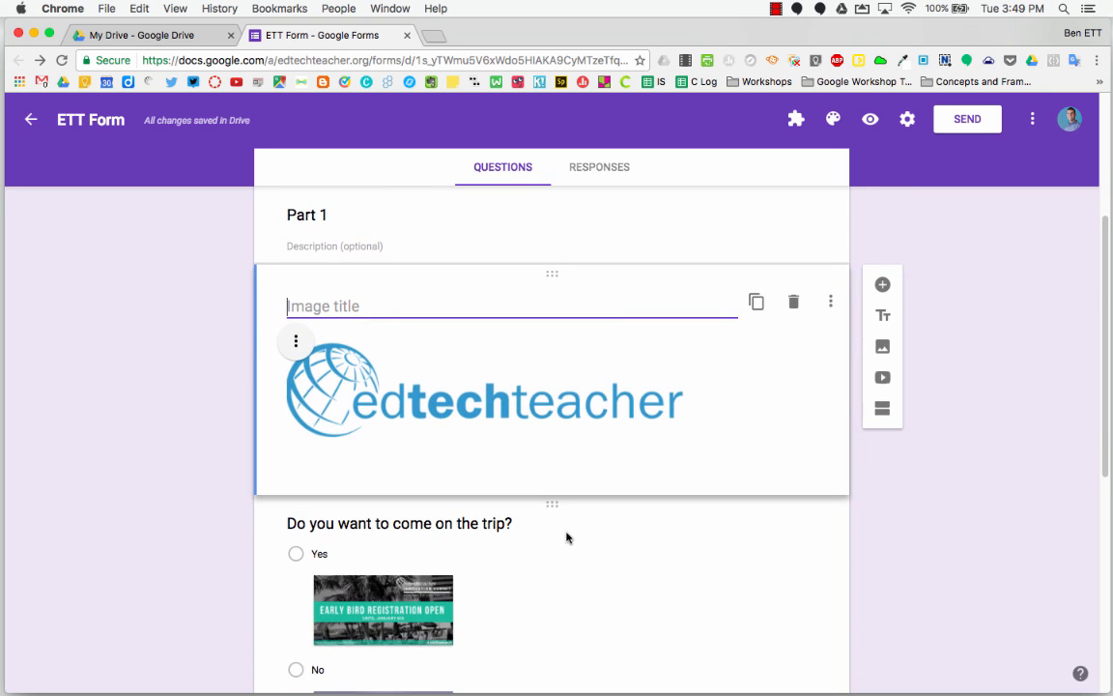
pyautogui.scroll(-1, 567, 537)
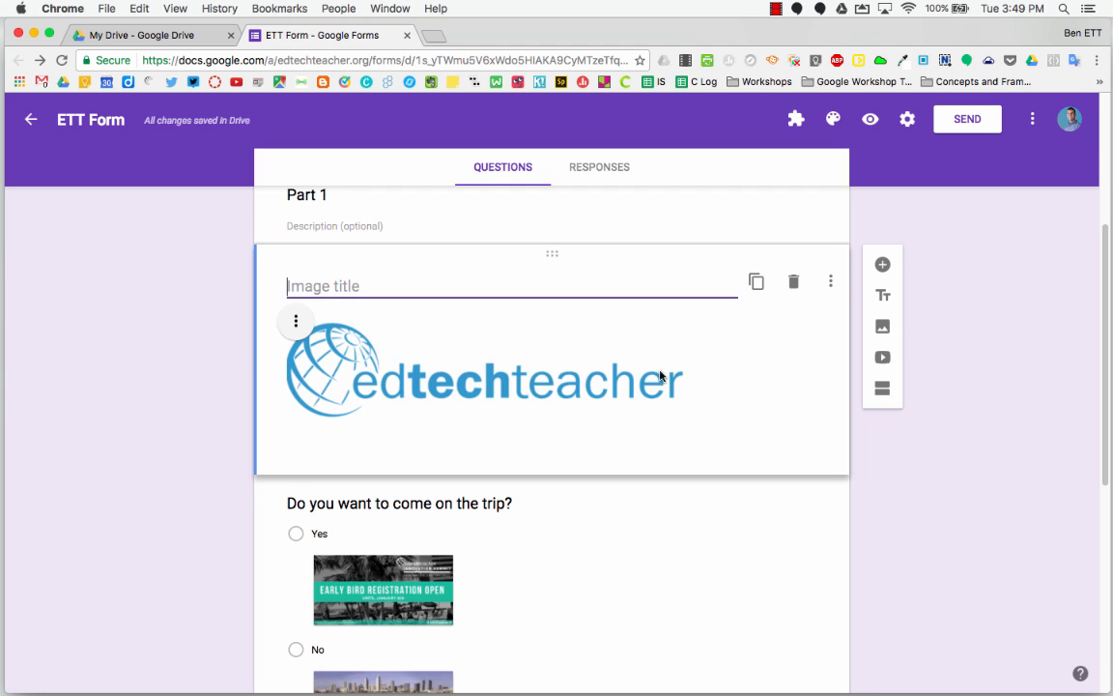
pyautogui.scroll(-2, 779, 422)
pyautogui.scroll(-1, 779, 422)
pyautogui.scroll(3, 779, 422)
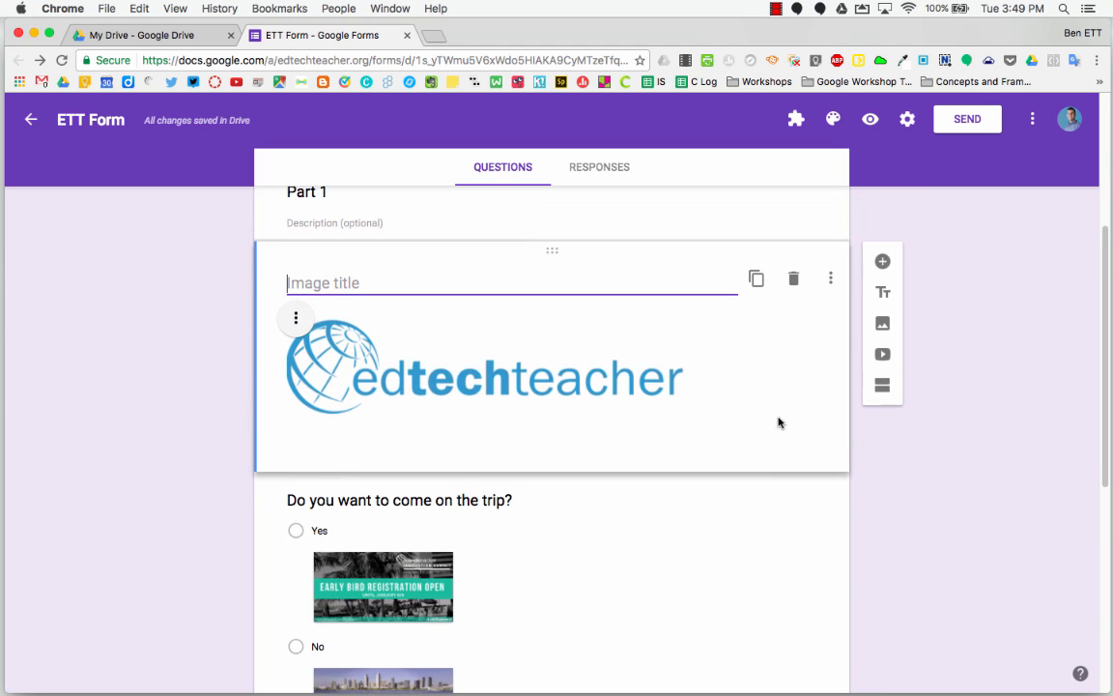
# Search YouTube for "Crash course us history", insert "The War of 1812 - Crash Course US History #11" below the logo, and centre it
pyautogui.click(884, 357)
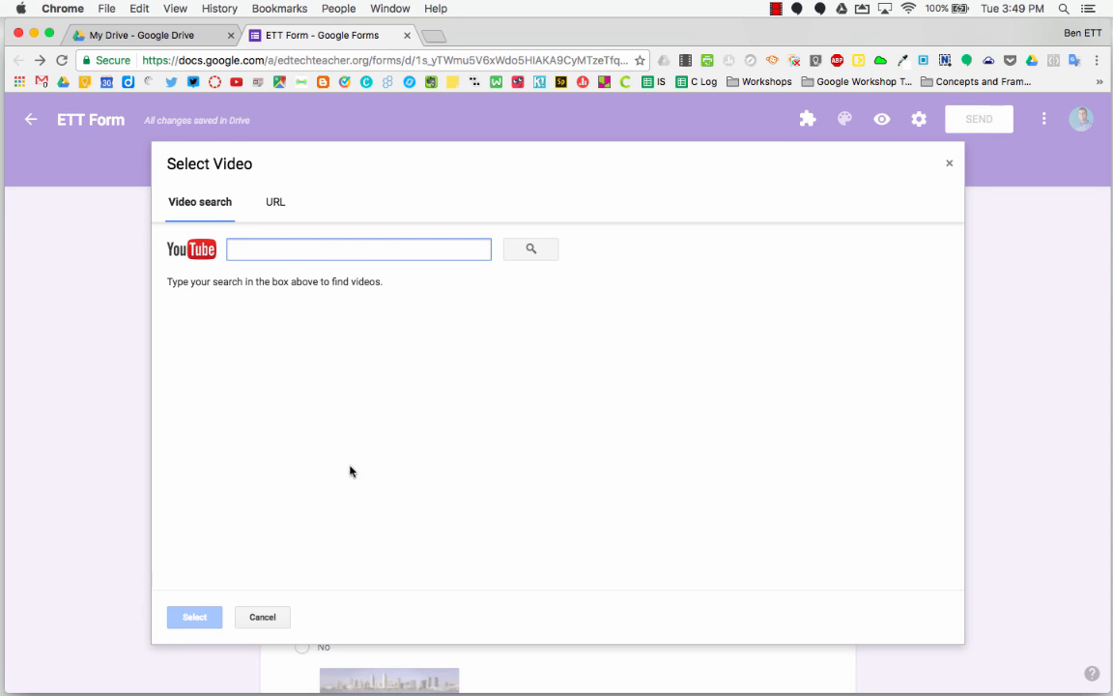
pyautogui.click(278, 203)
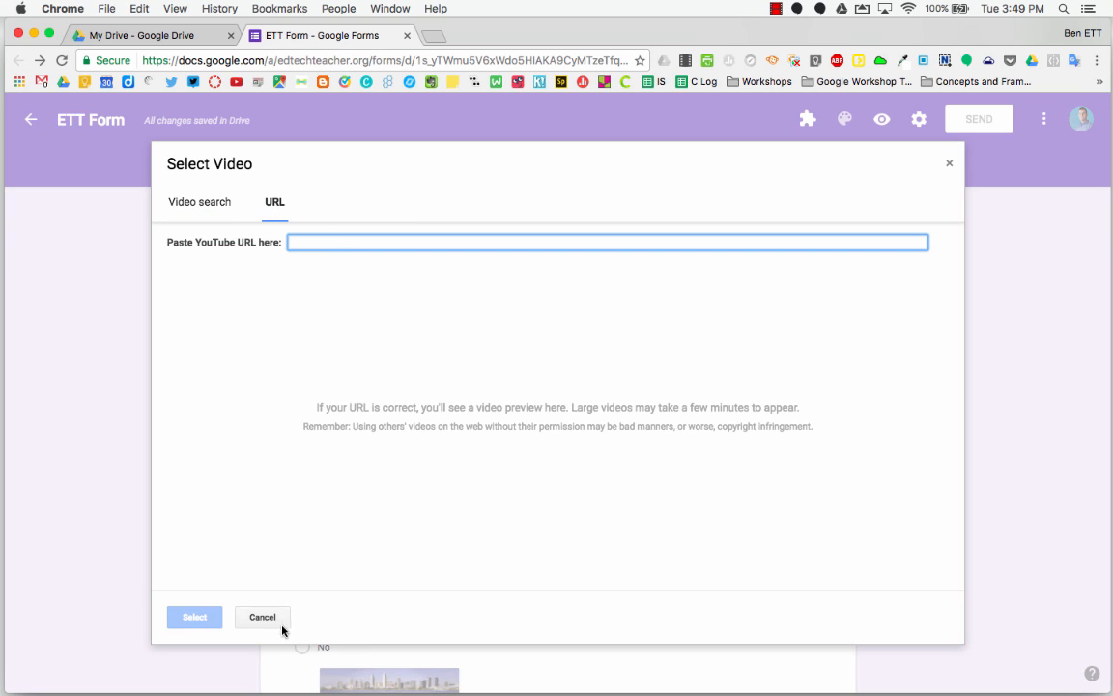
pyautogui.click(188, 200)
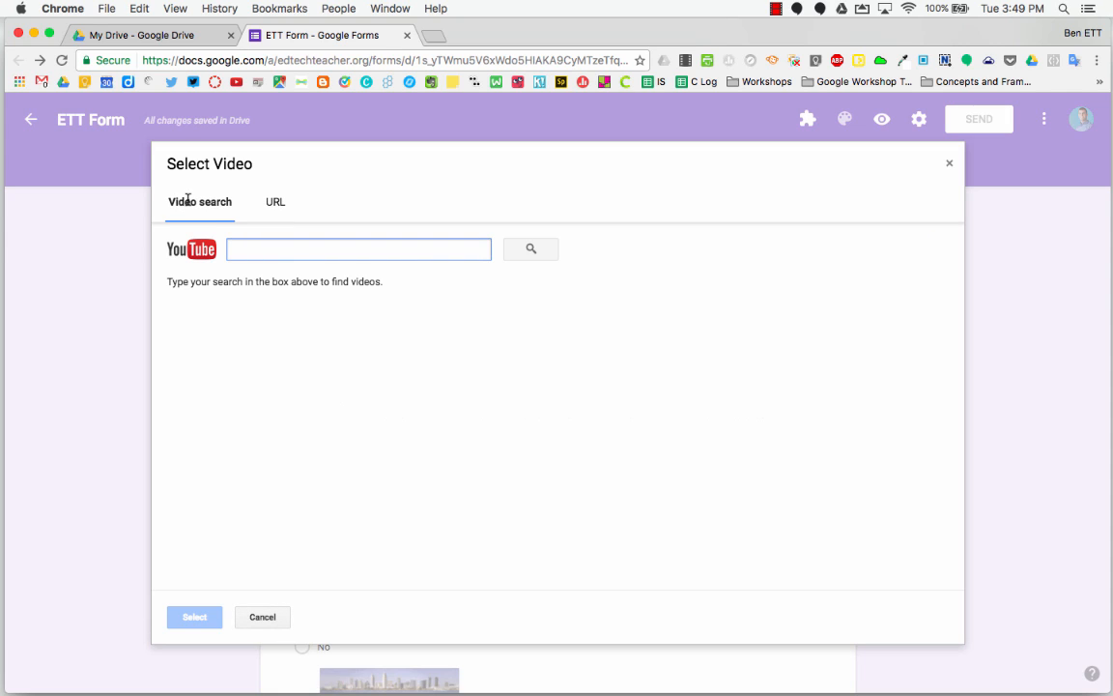
pyautogui.write('Crash cours')
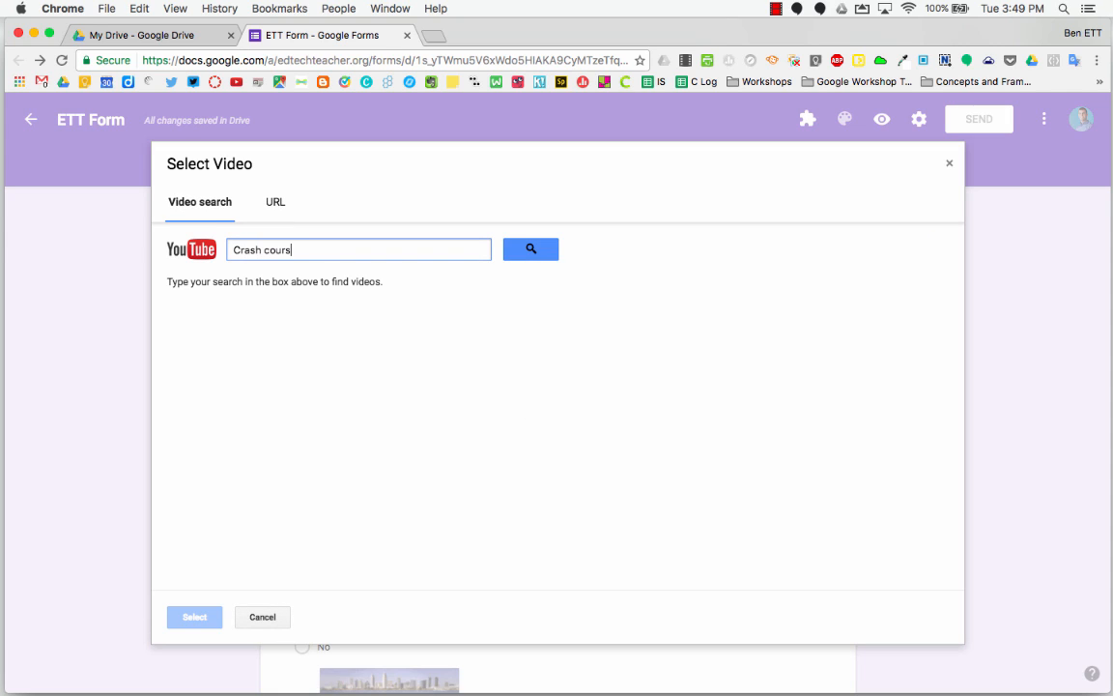
pyautogui.write('e us history')
pyautogui.press('Return')
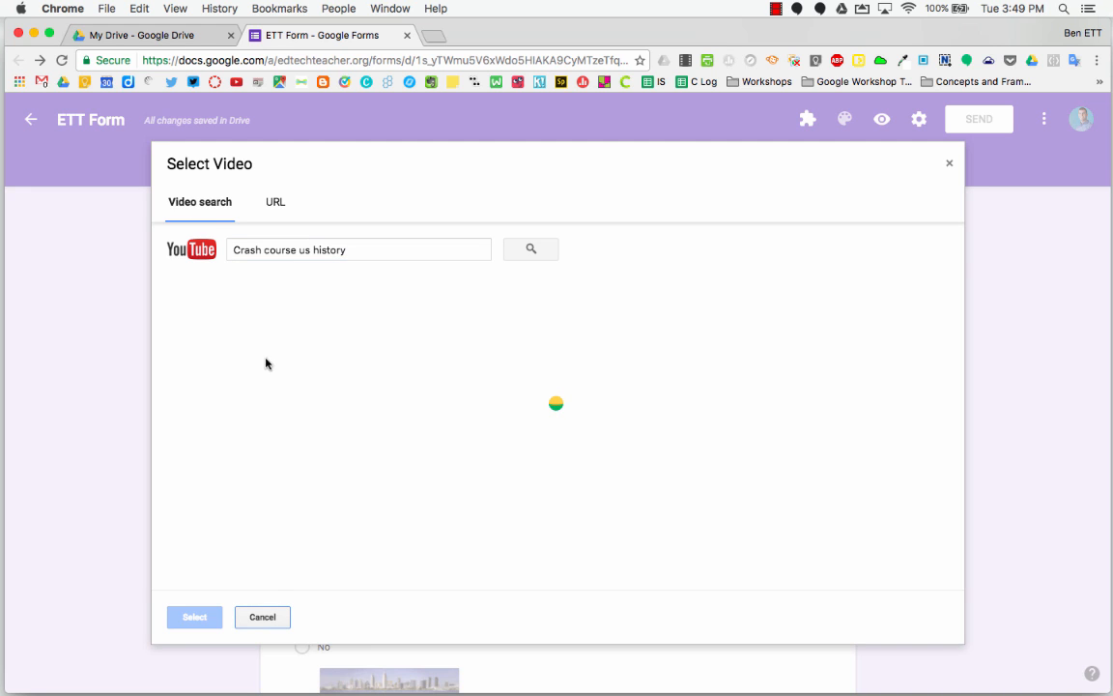
pyautogui.click(396, 415)
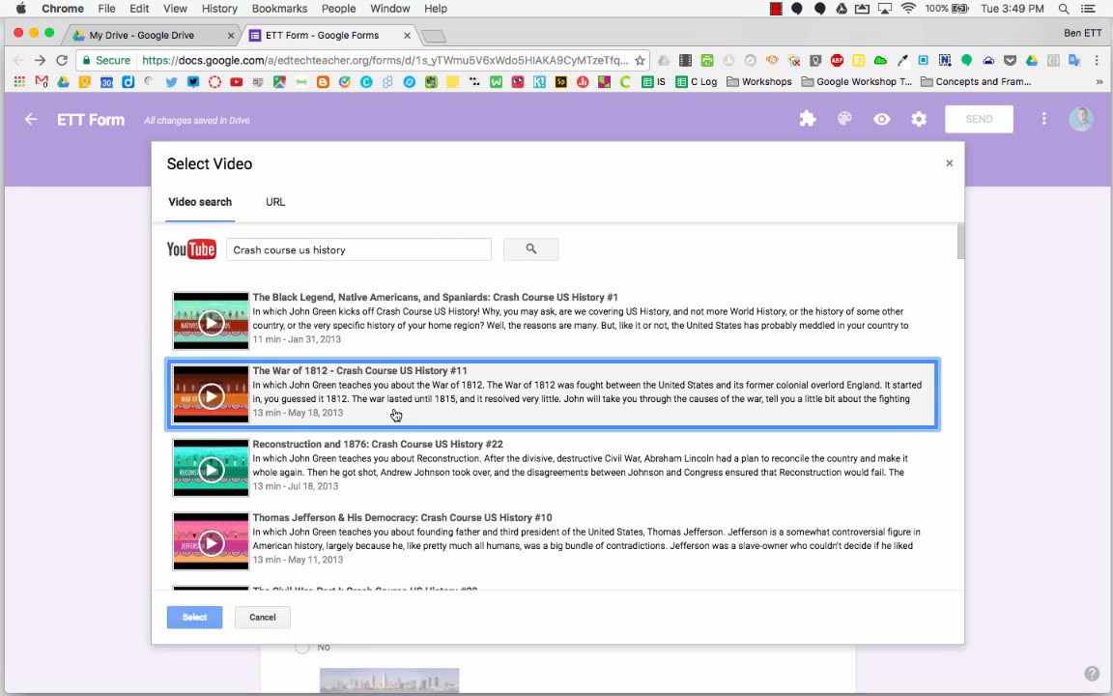
pyautogui.click(206, 622)
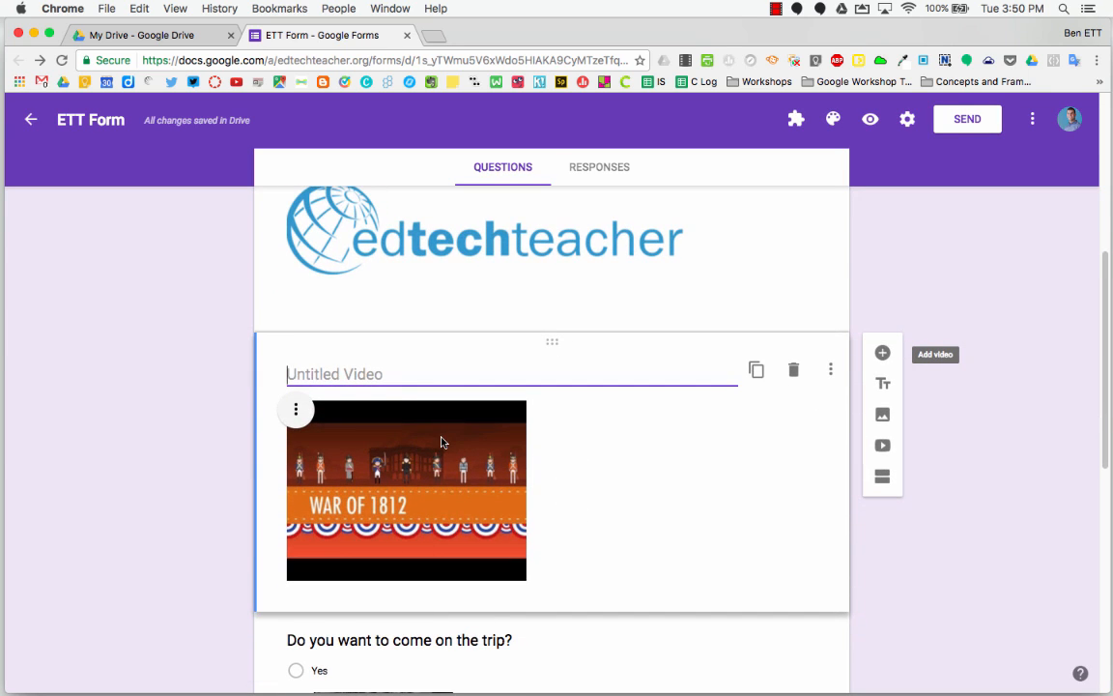
pyautogui.click(295, 411)
pyautogui.click(265, 458)
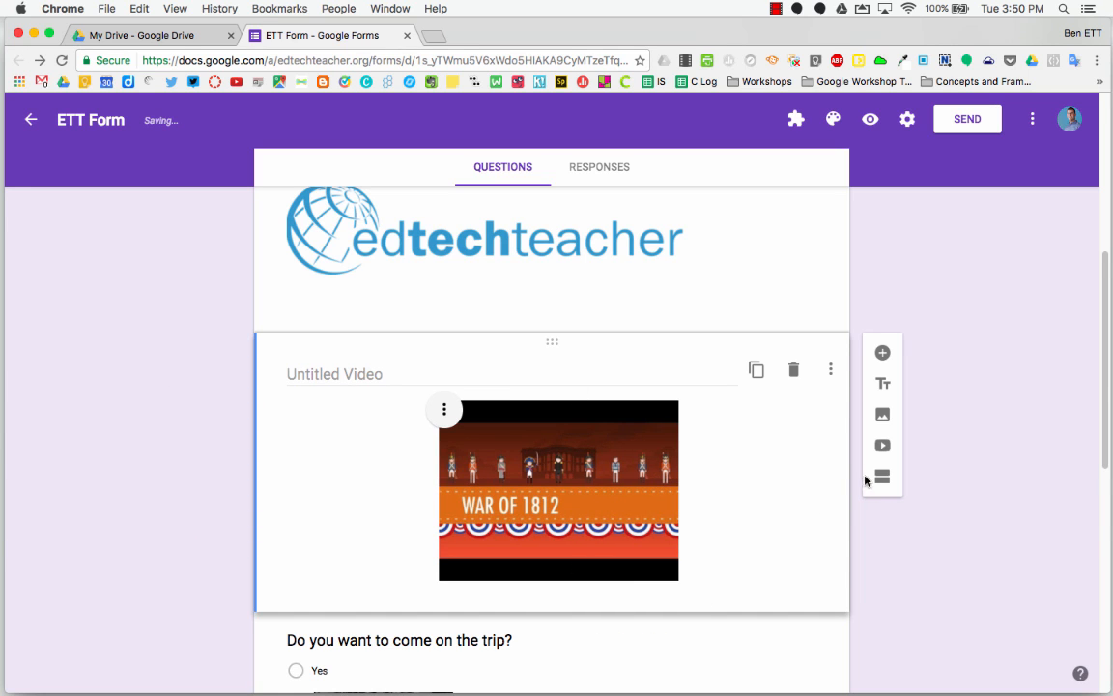
# Add a new section directly after the War of 1812 video, before the trip question
pyautogui.scroll(-1, 862, 530)
pyautogui.scroll(-3, 862, 530)
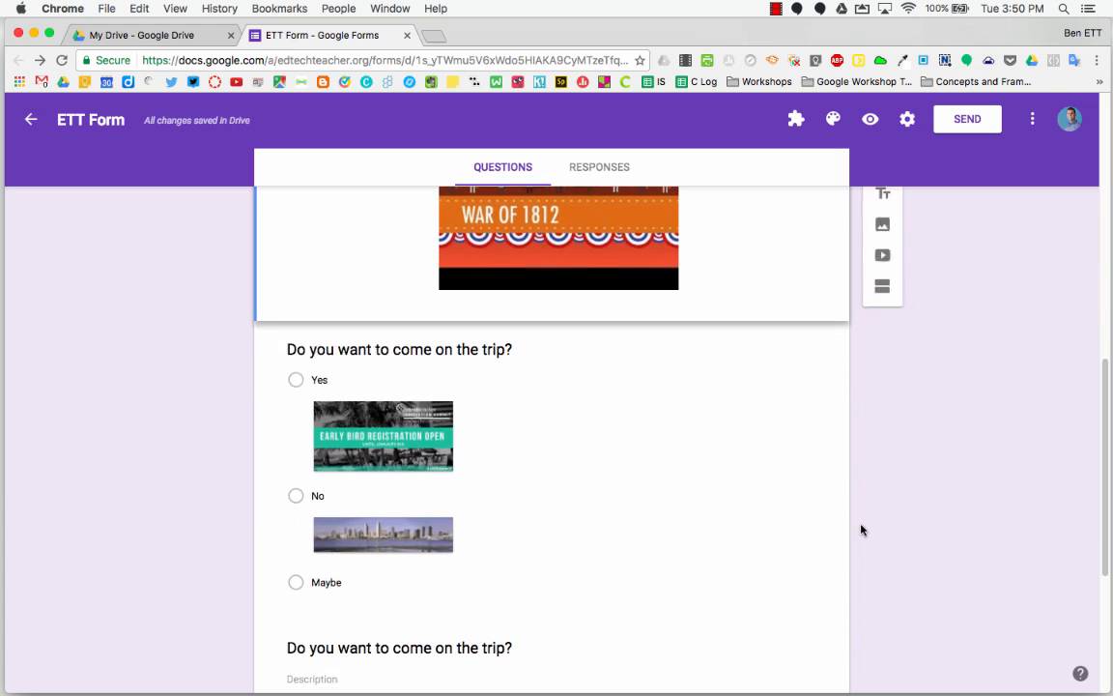
pyautogui.scroll(3, 862, 530)
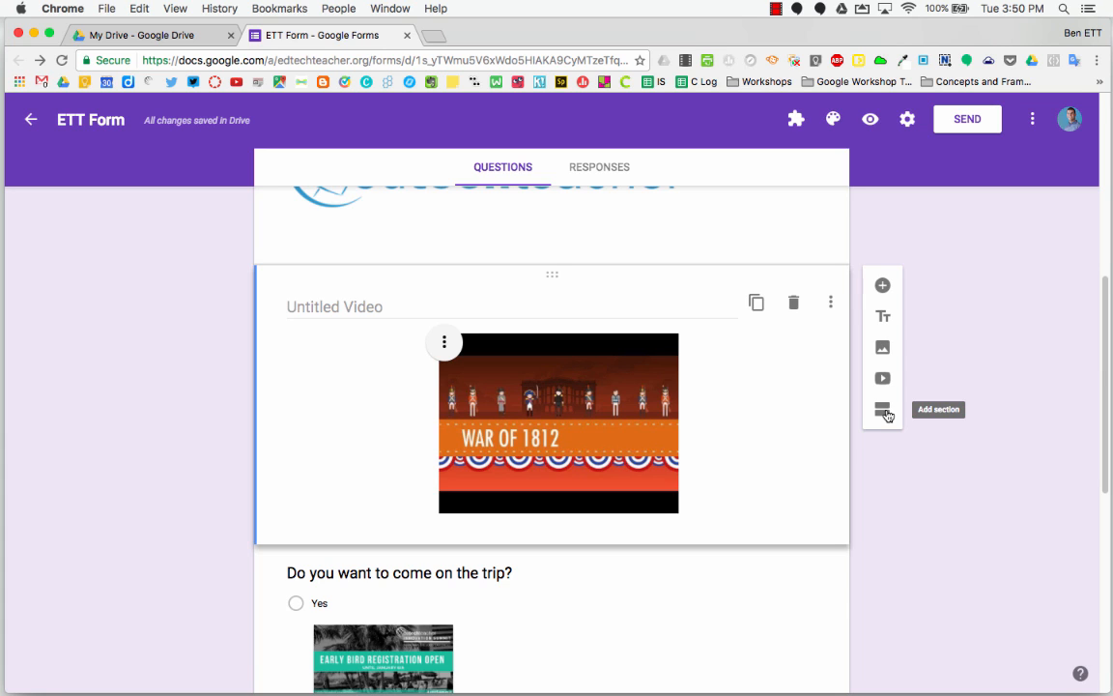
pyautogui.click(885, 411)
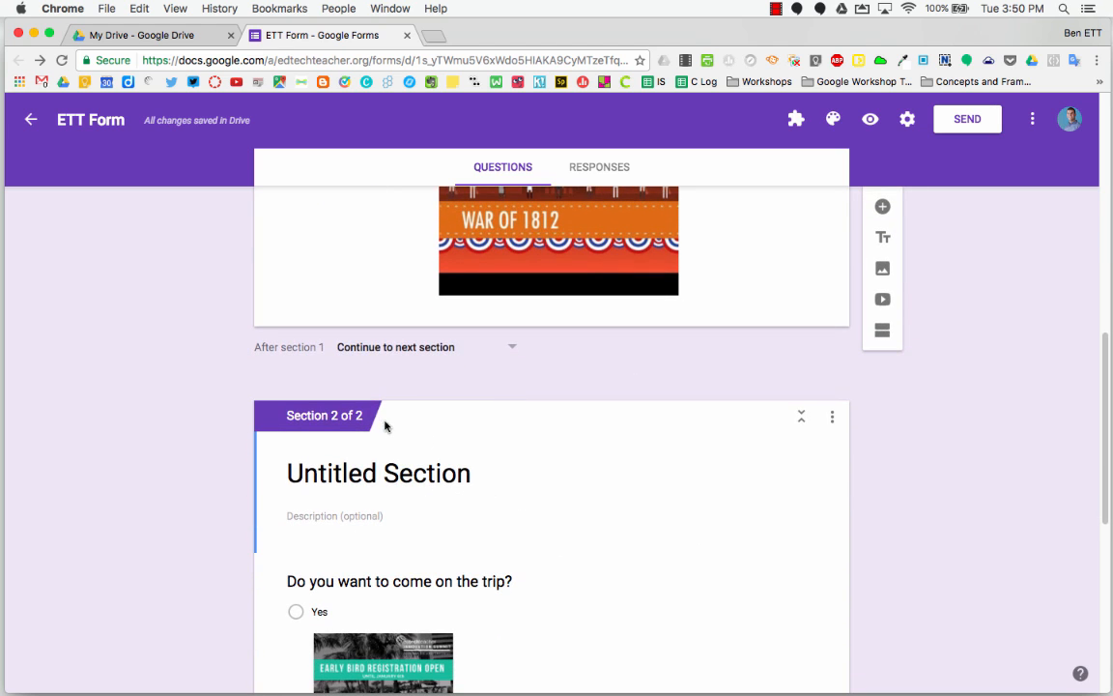
pyautogui.scroll(-5, 575, 537)
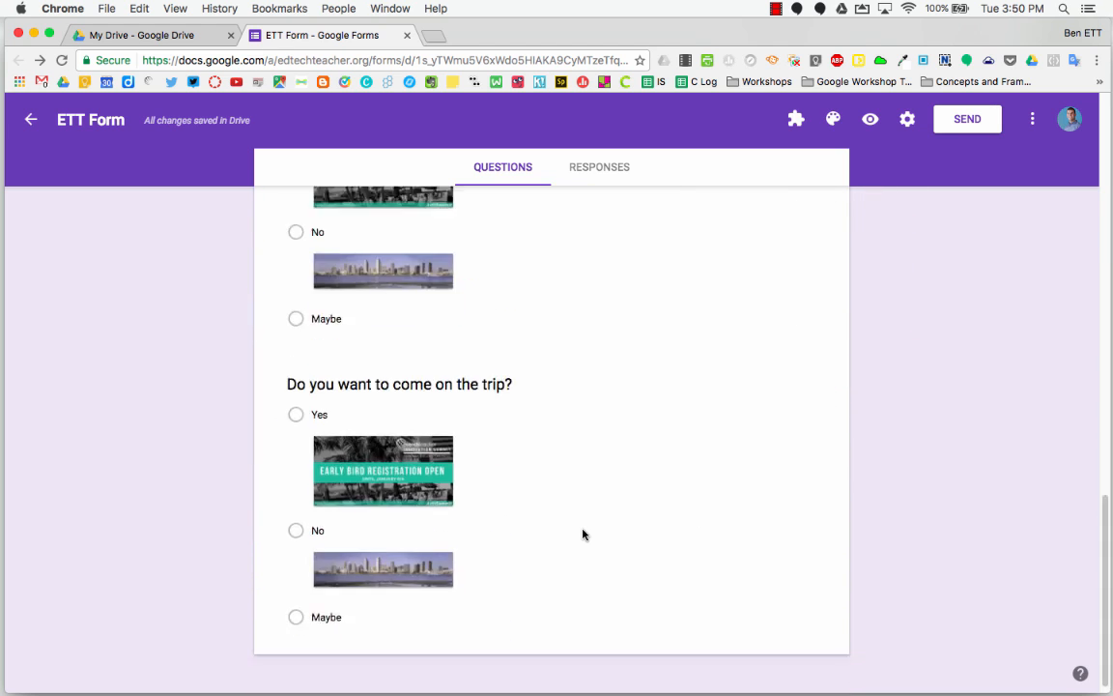
pyautogui.scroll(4, 572, 341)
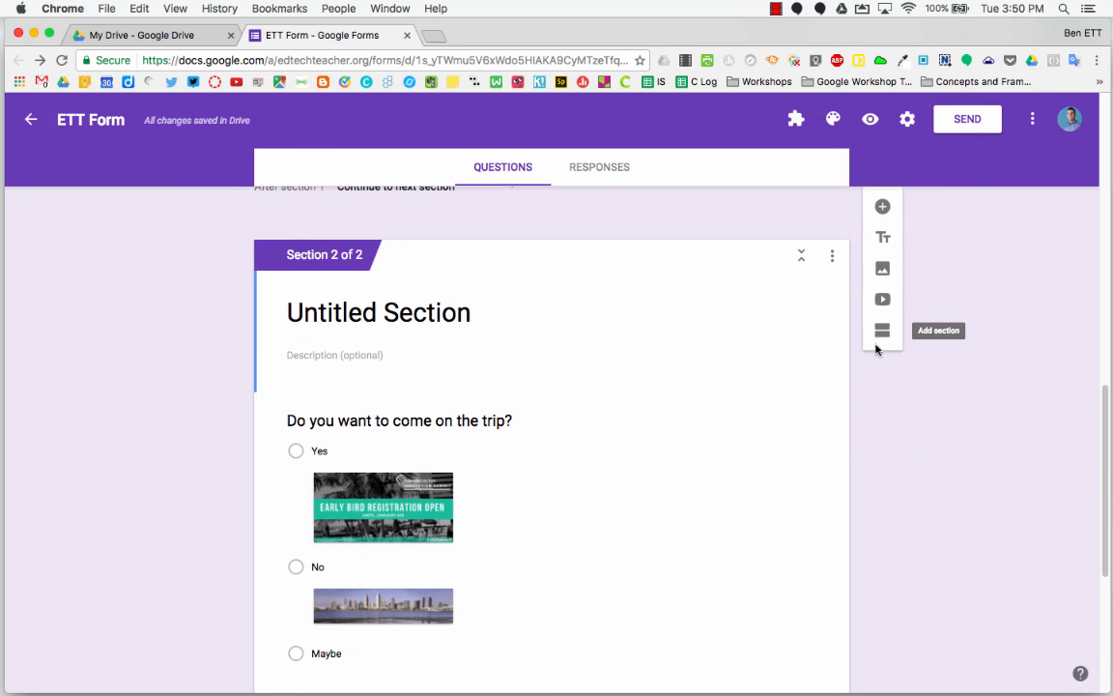
pyautogui.scroll(1, 877, 377)
pyautogui.scroll(2, 877, 378)
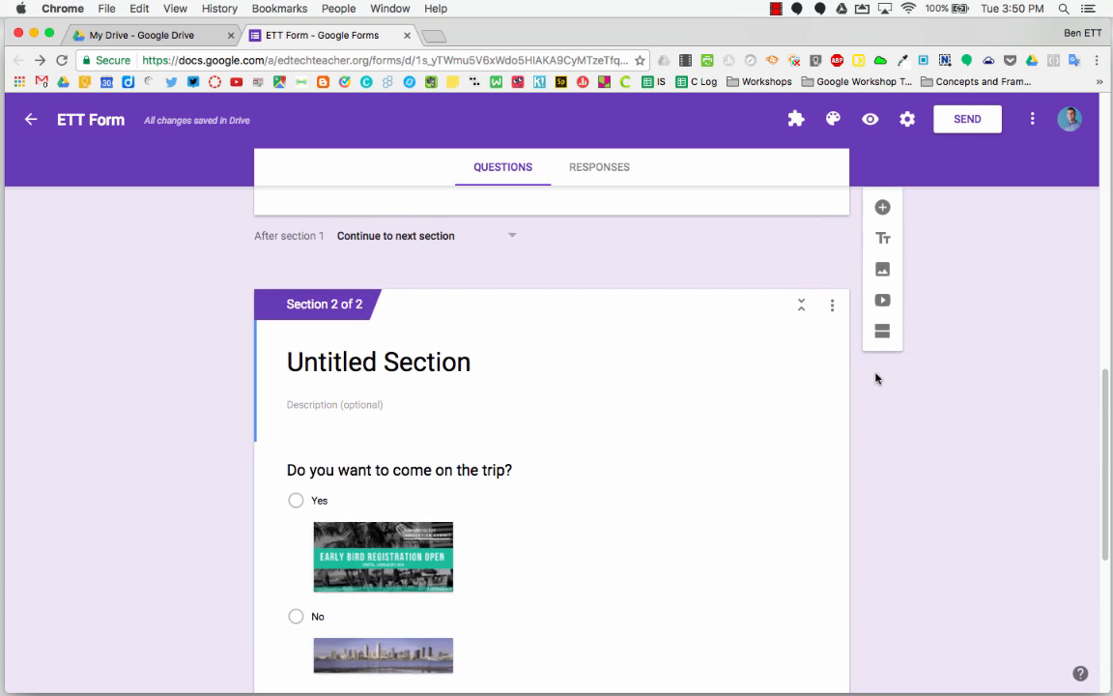
pyautogui.scroll(10, 876, 378)
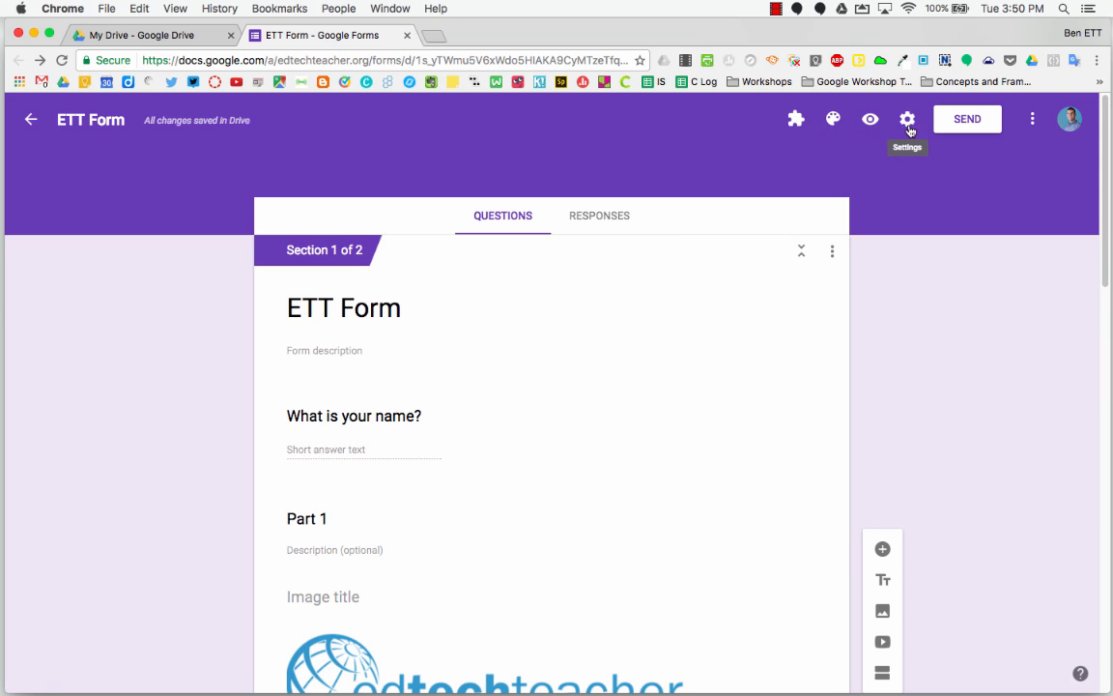
# Browse the add-ons available for the form and close the gallery without installing any
pyautogui.click(1032, 120)
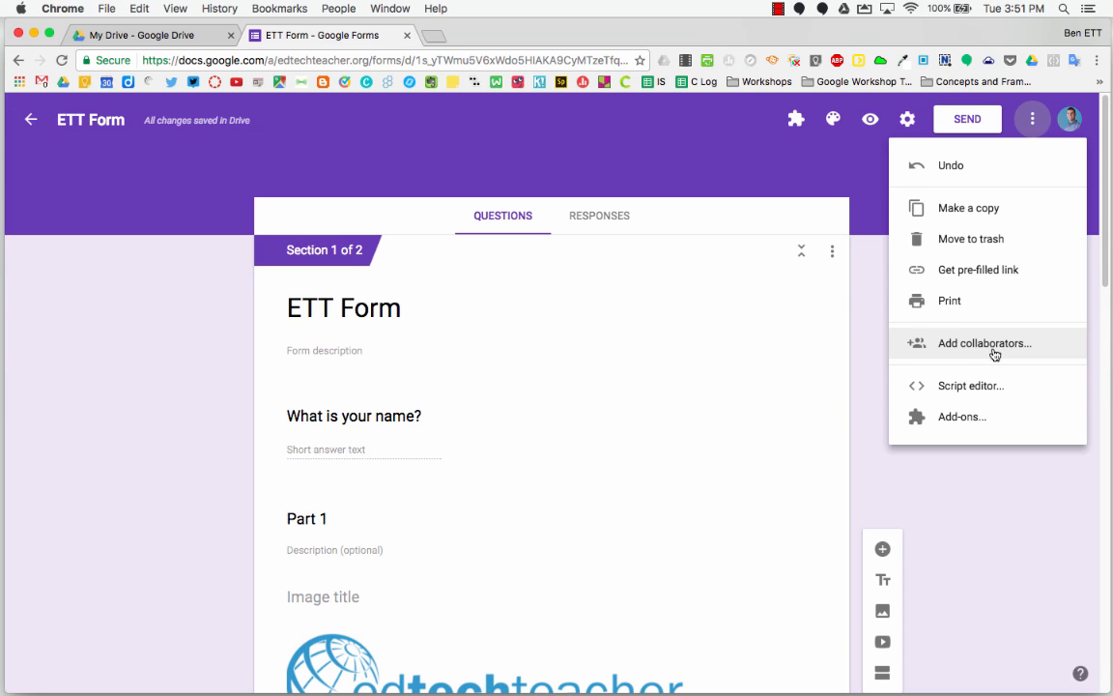
pyautogui.click(990, 425)
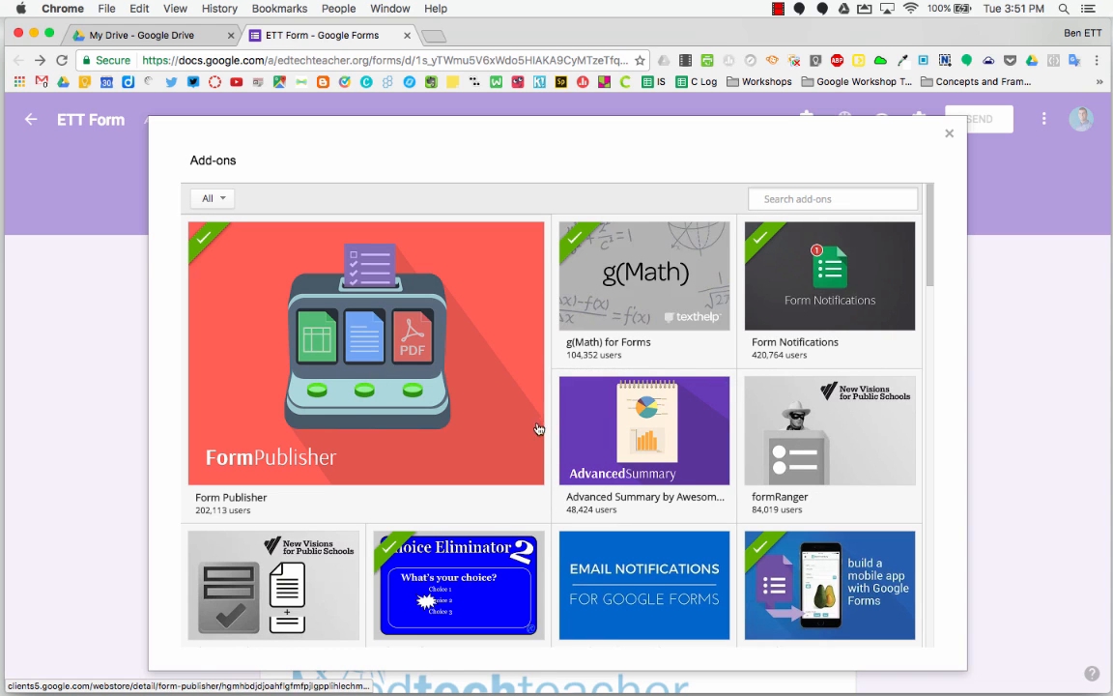
pyautogui.scroll(-2, 552, 443)
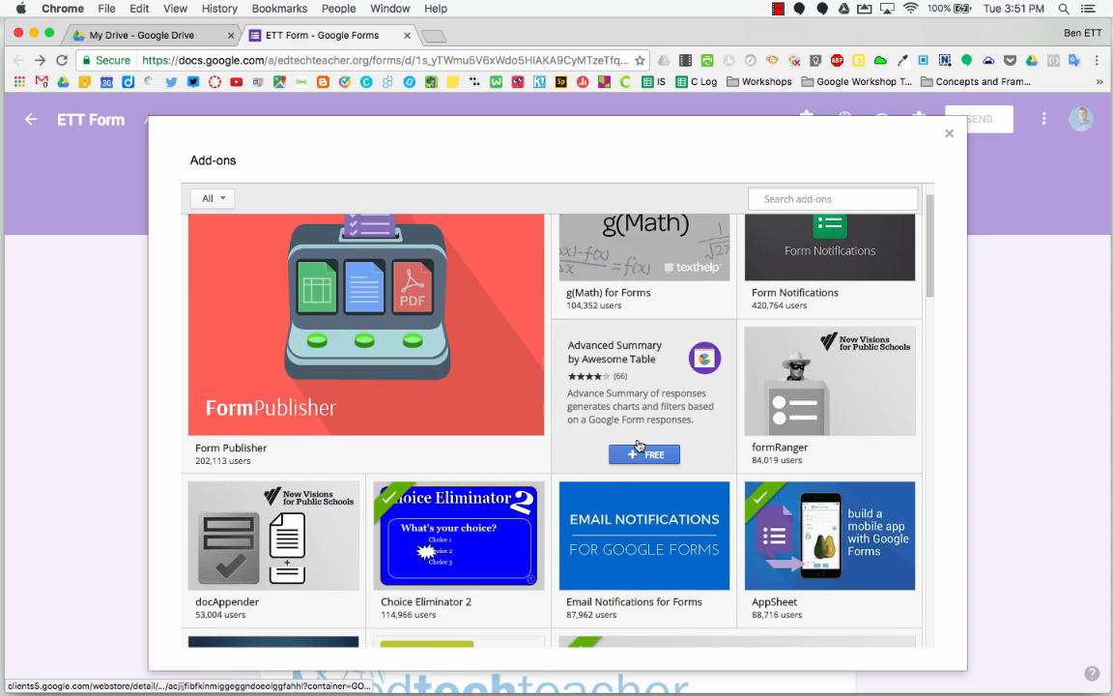
pyautogui.scroll(2, 638, 445)
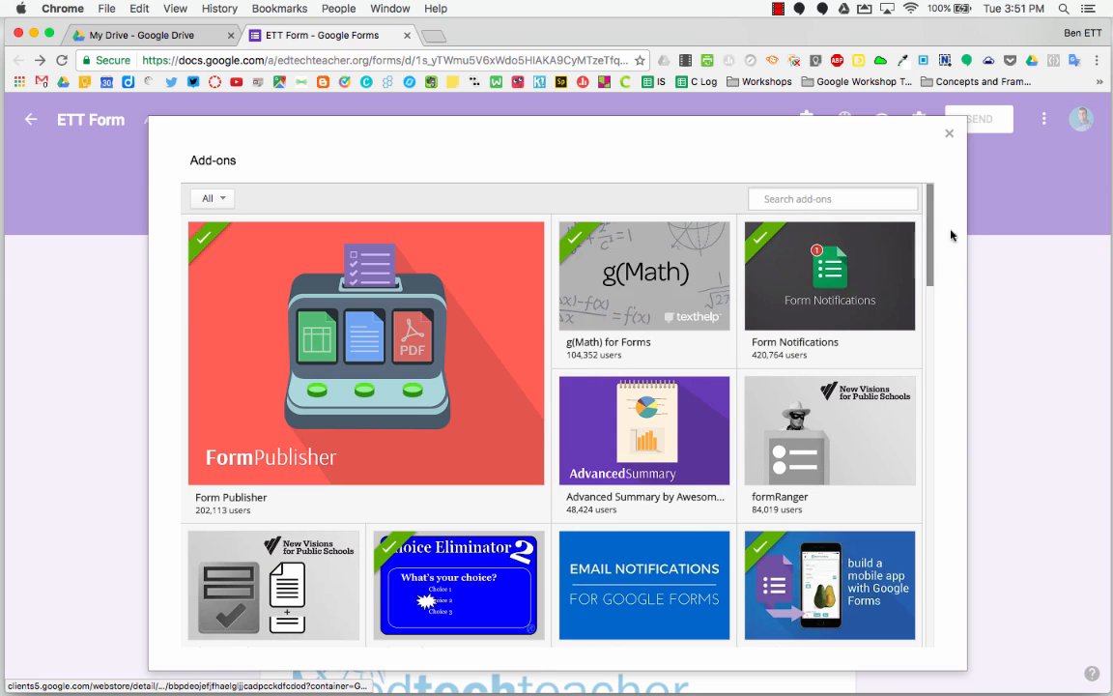
pyautogui.click(950, 137)
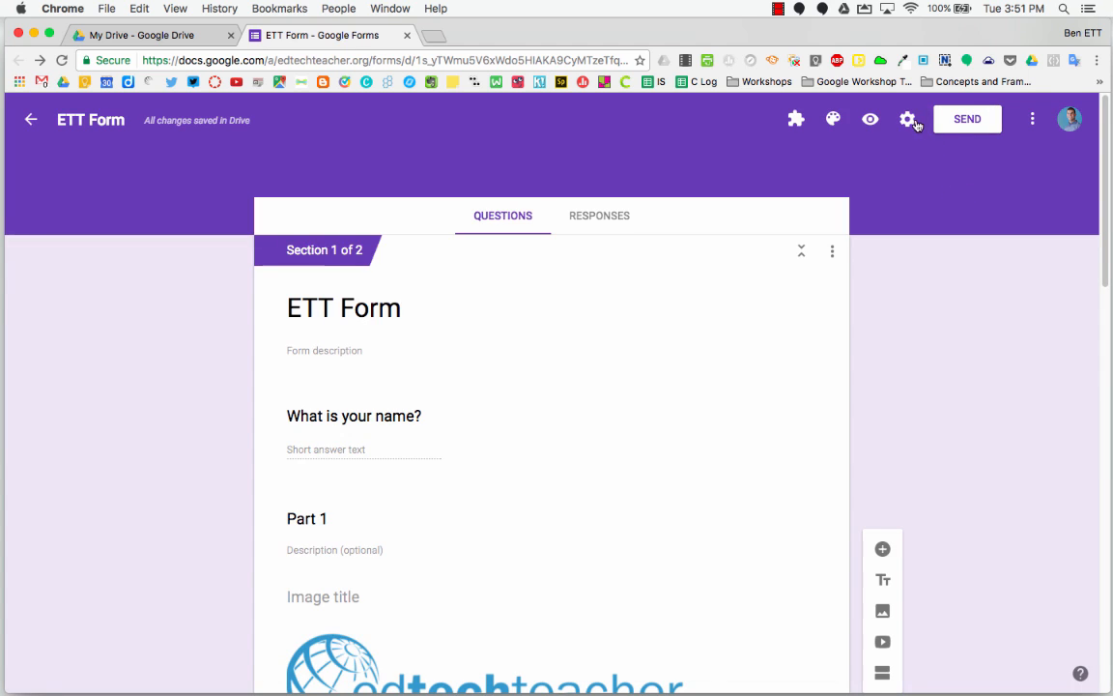
# Try the email collection and EdTechTeacher, Inc. restriction options in the form's general settings, restore both, and limit respondents to 1 response
pyautogui.click(909, 122)
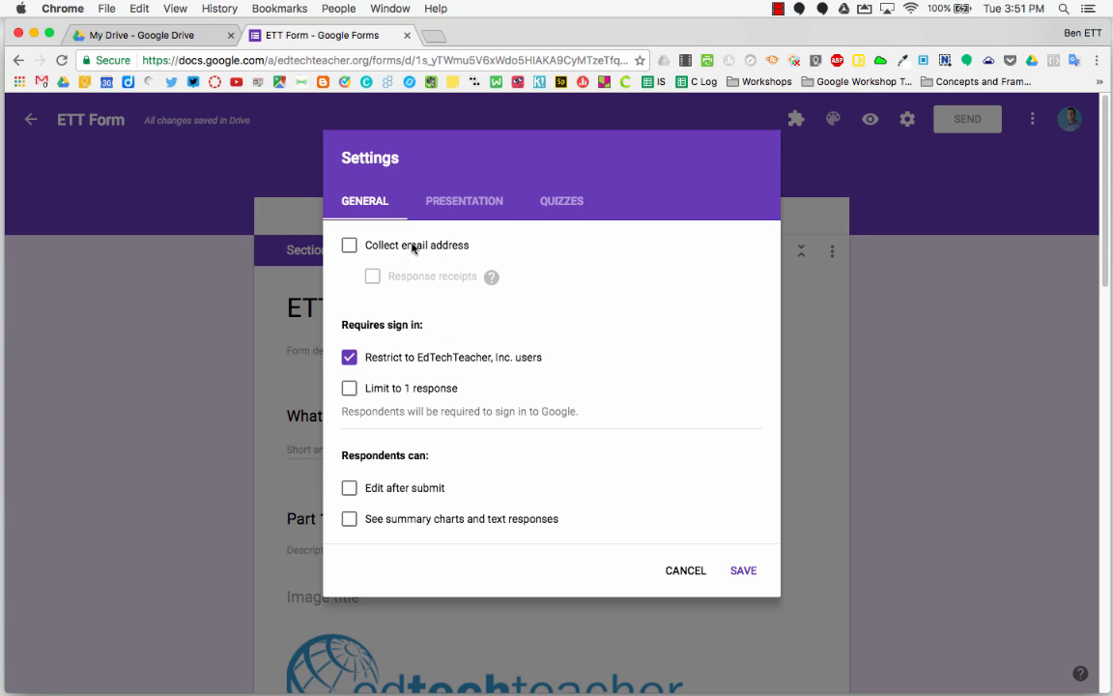
pyautogui.click(400, 250)
pyautogui.click(400, 250)
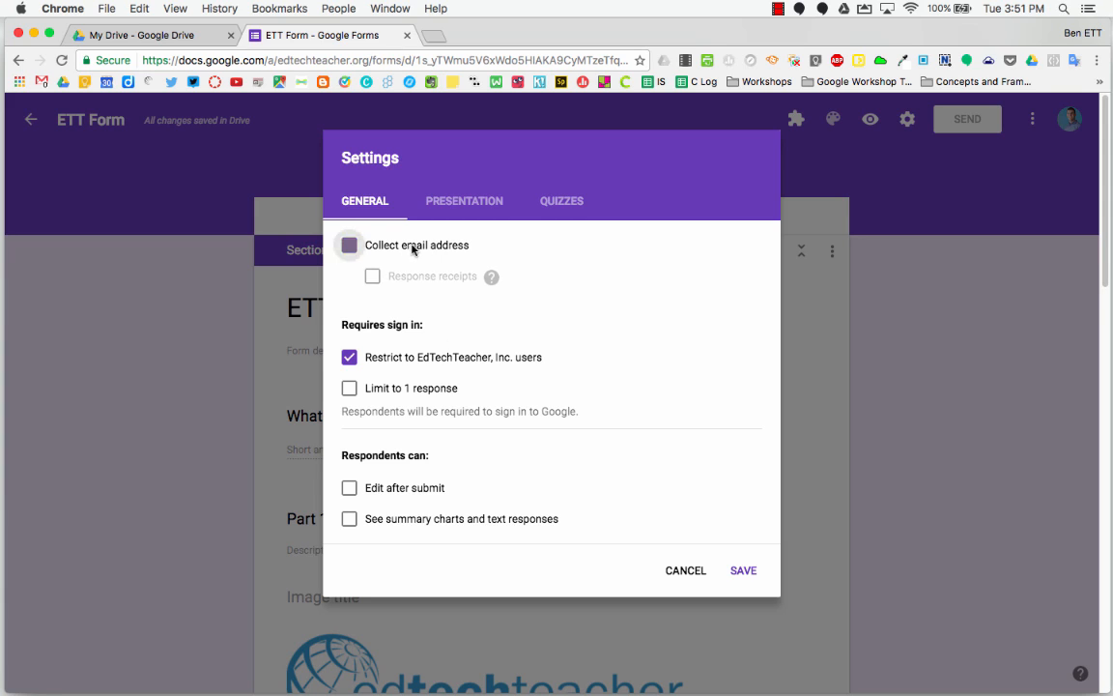
pyautogui.click(434, 356)
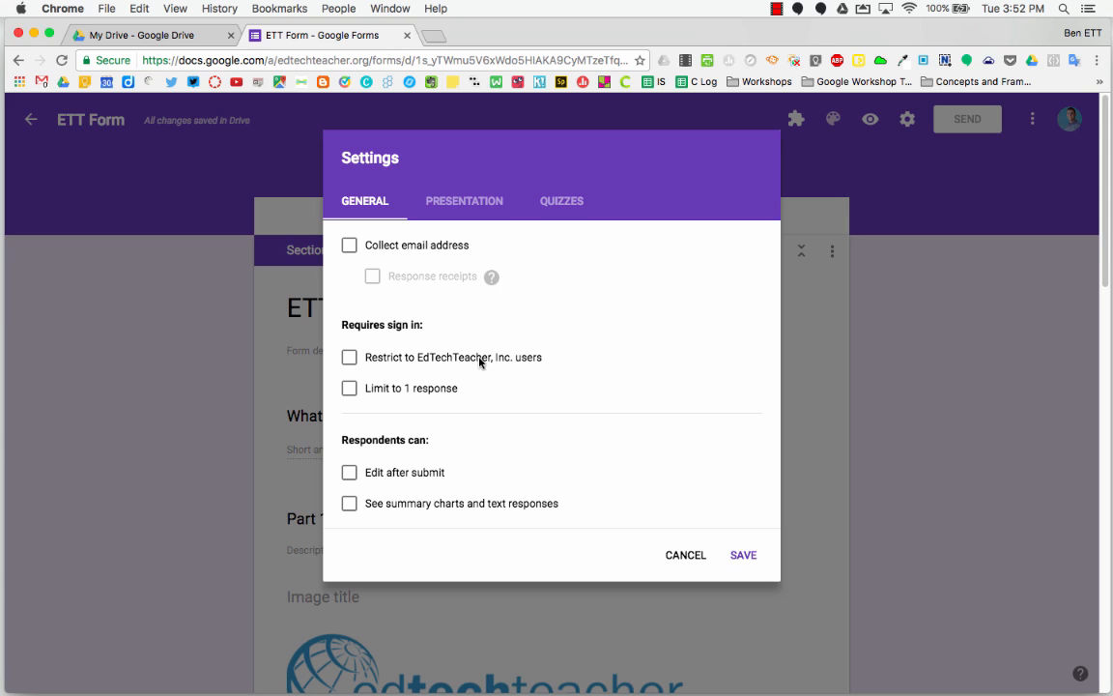
pyautogui.click(481, 359)
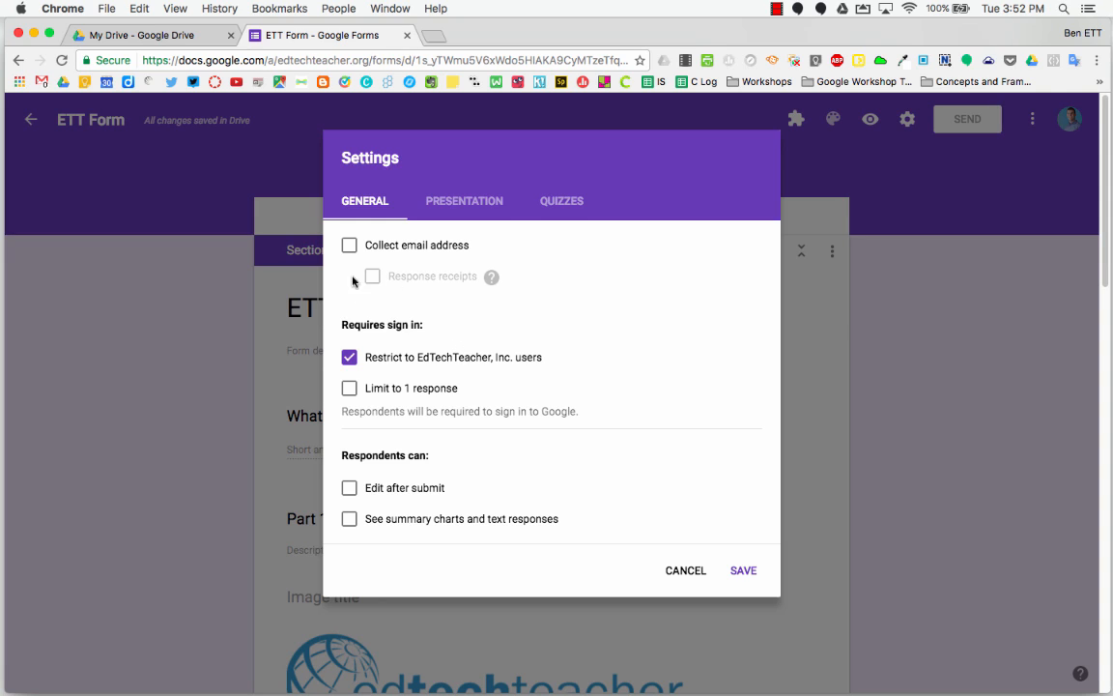
pyautogui.click(423, 392)
# Review the presentation settings, make the form a quiz, and save the settings
pyautogui.click(465, 205)
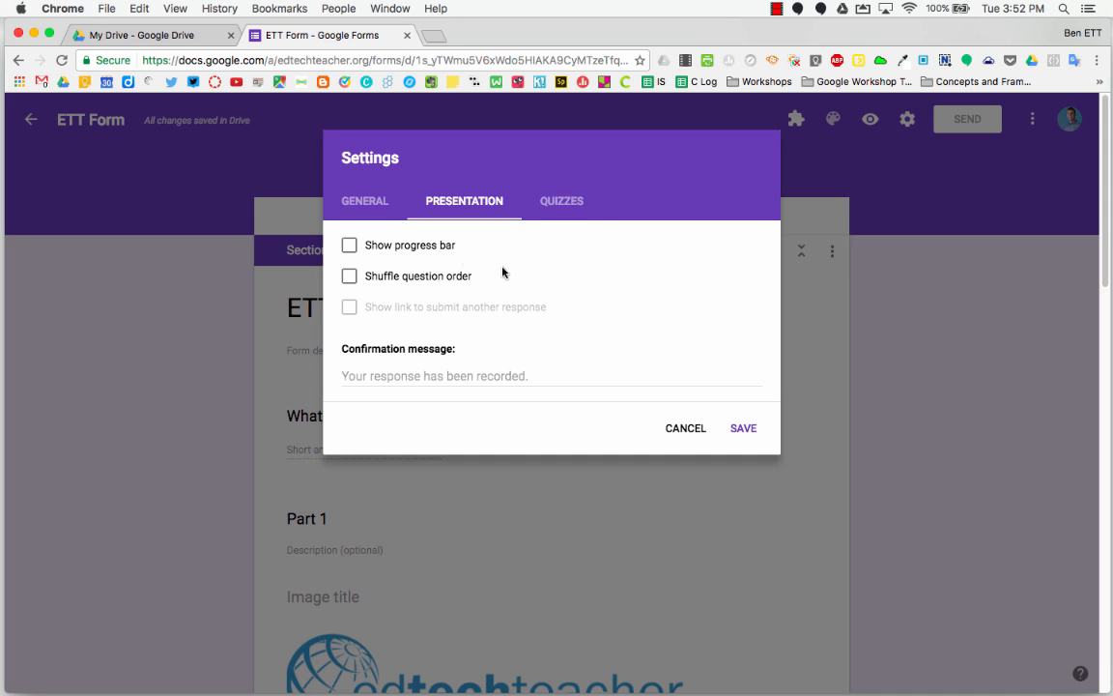
pyautogui.click(579, 203)
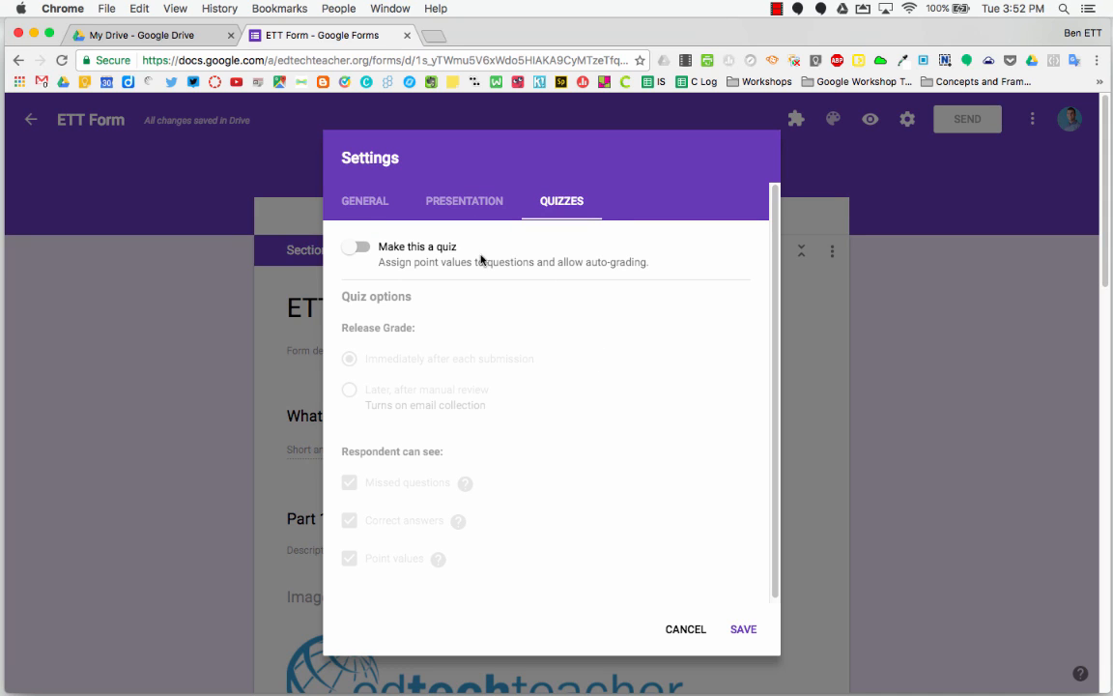
pyautogui.click(353, 250)
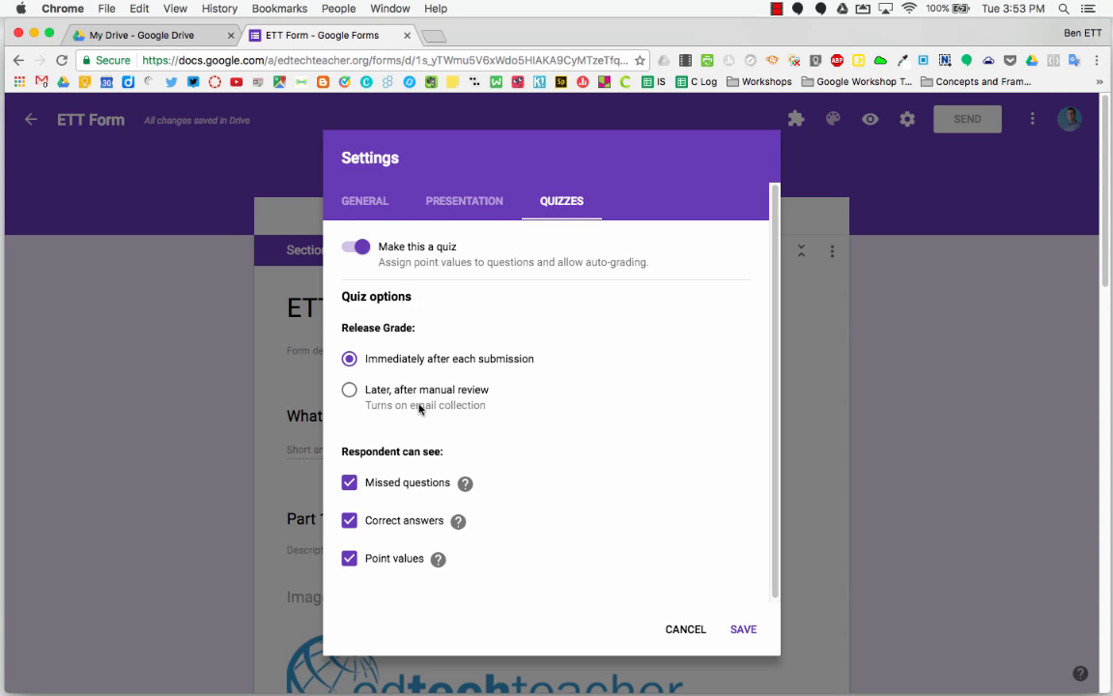
pyautogui.scroll(-1, 421, 409)
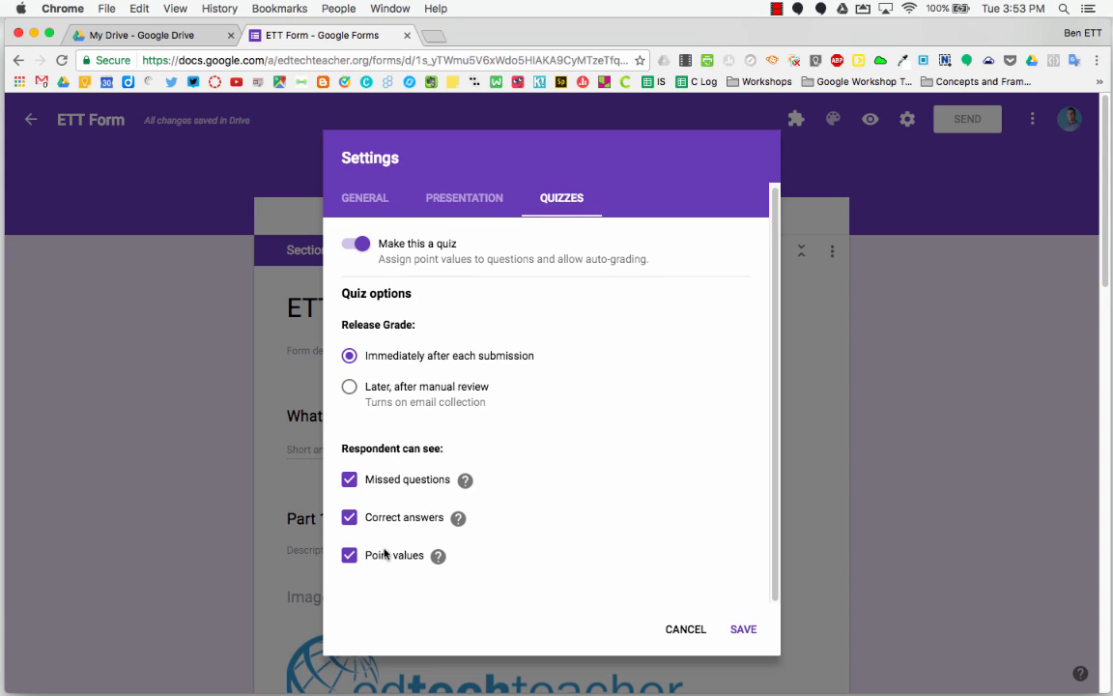
pyautogui.click(745, 630)
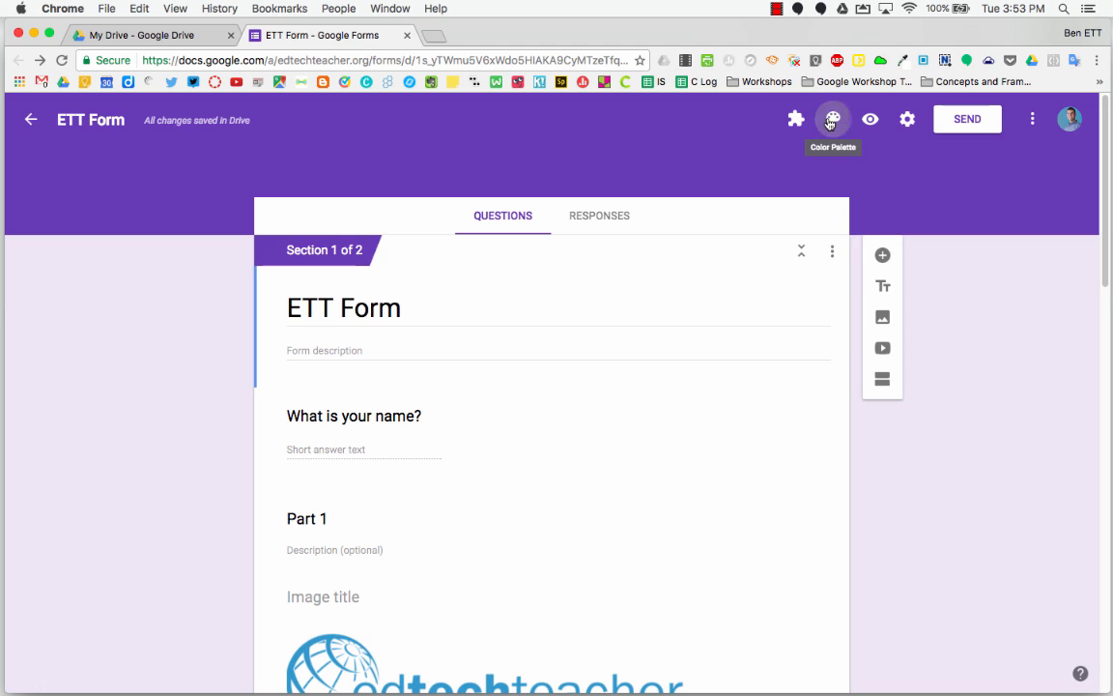
# Try a blue form colour, then apply San Diego SkyLine.png from the January 29, 2017 album as the header theme
pyautogui.click(830, 122)
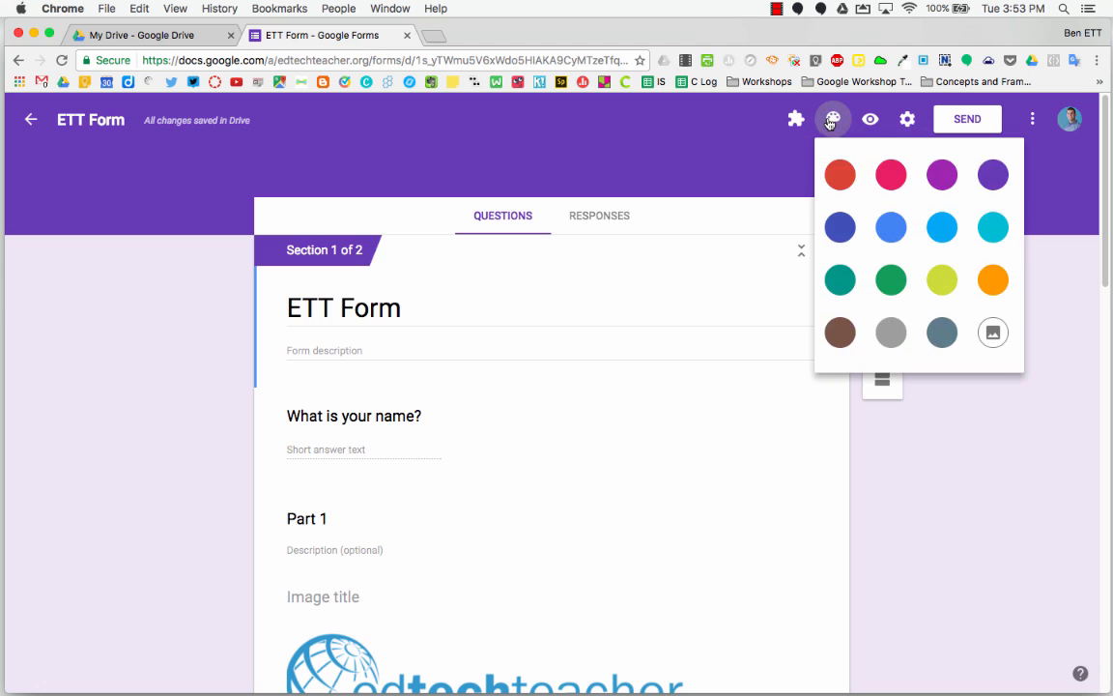
pyautogui.click(877, 229)
pyautogui.click(831, 124)
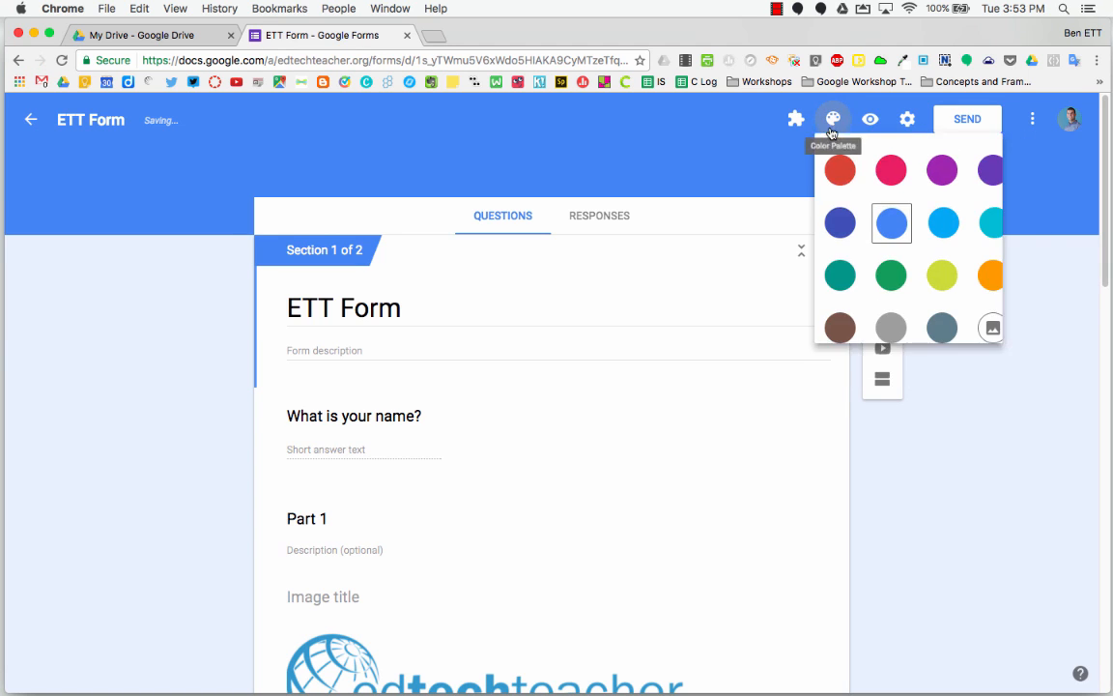
pyautogui.click(993, 333)
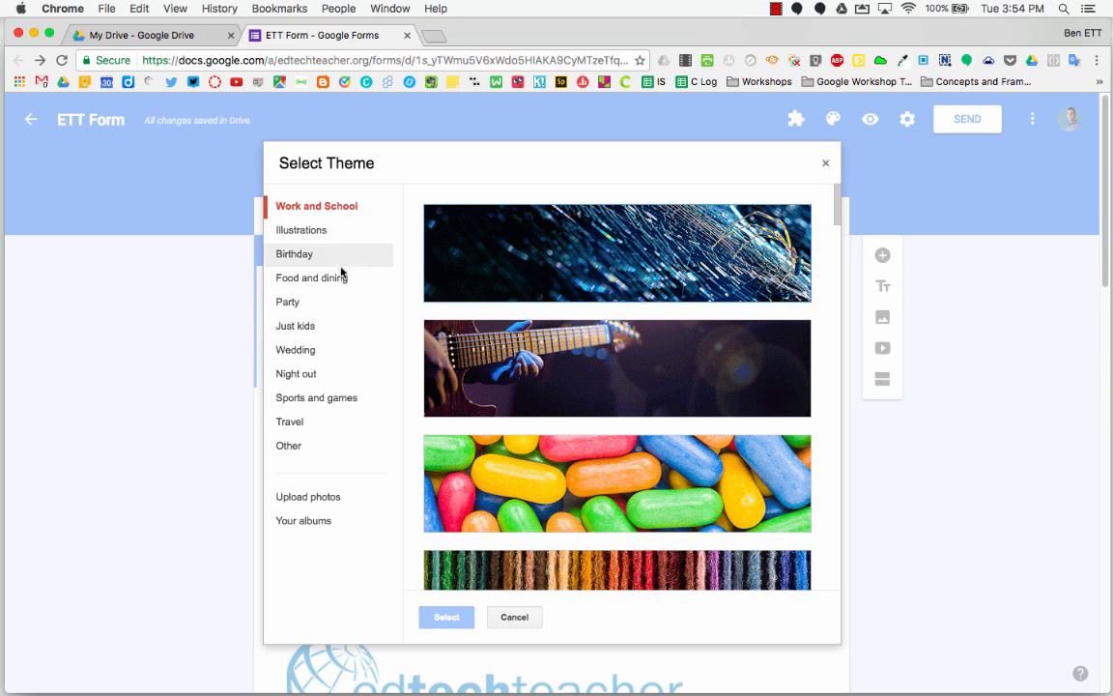
pyautogui.click(317, 519)
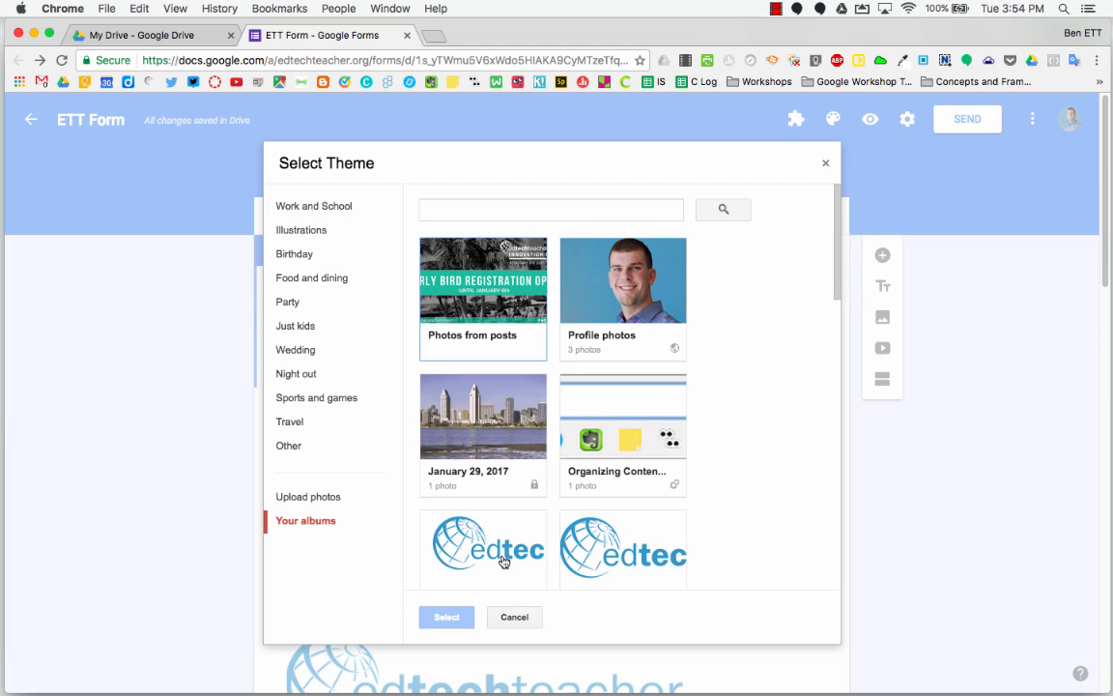
pyautogui.click(493, 410)
pyautogui.click(475, 280)
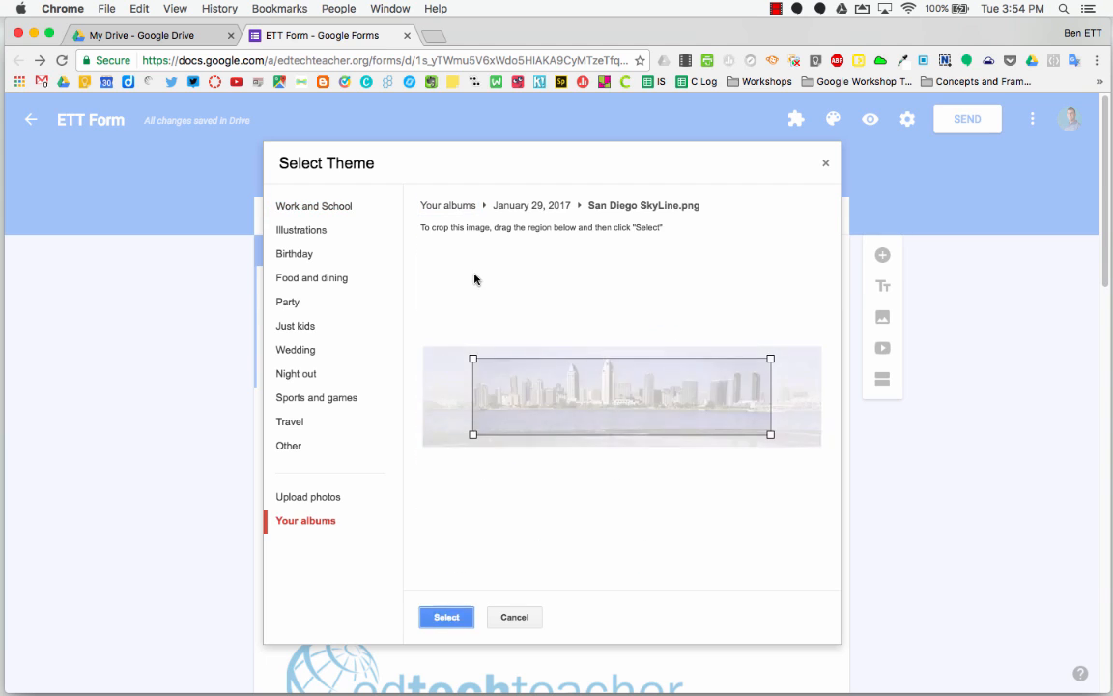
pyautogui.click(440, 618)
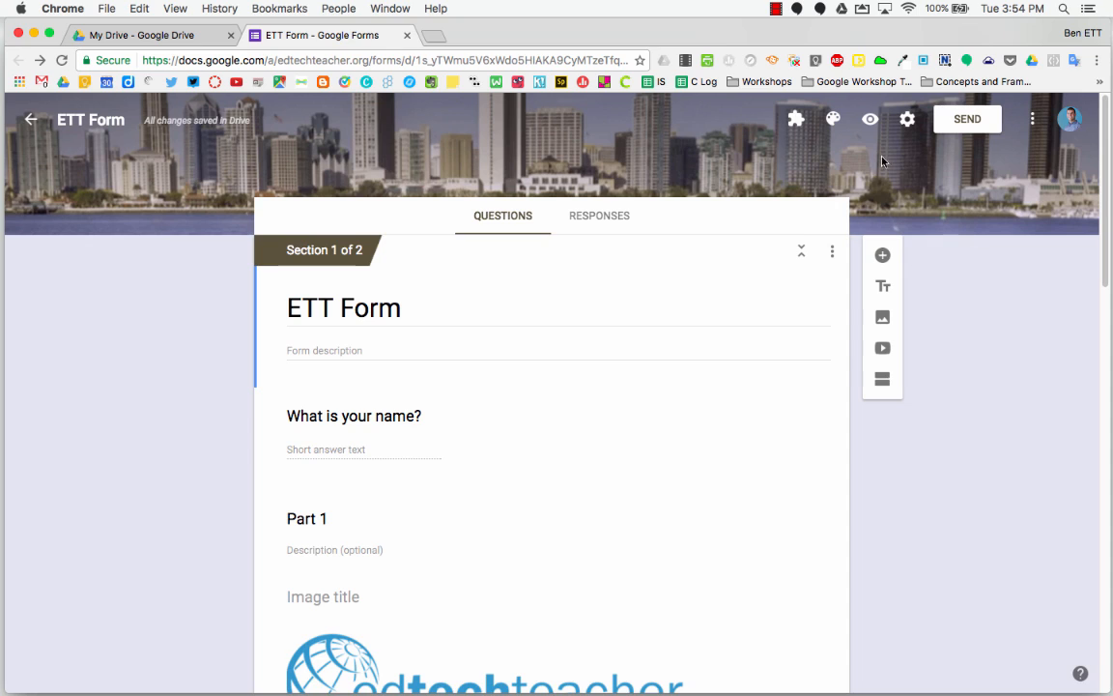
# Examine the options for sending the form by email, full or shortened link, and embed HTML, and close them without sending
pyautogui.click(966, 123)
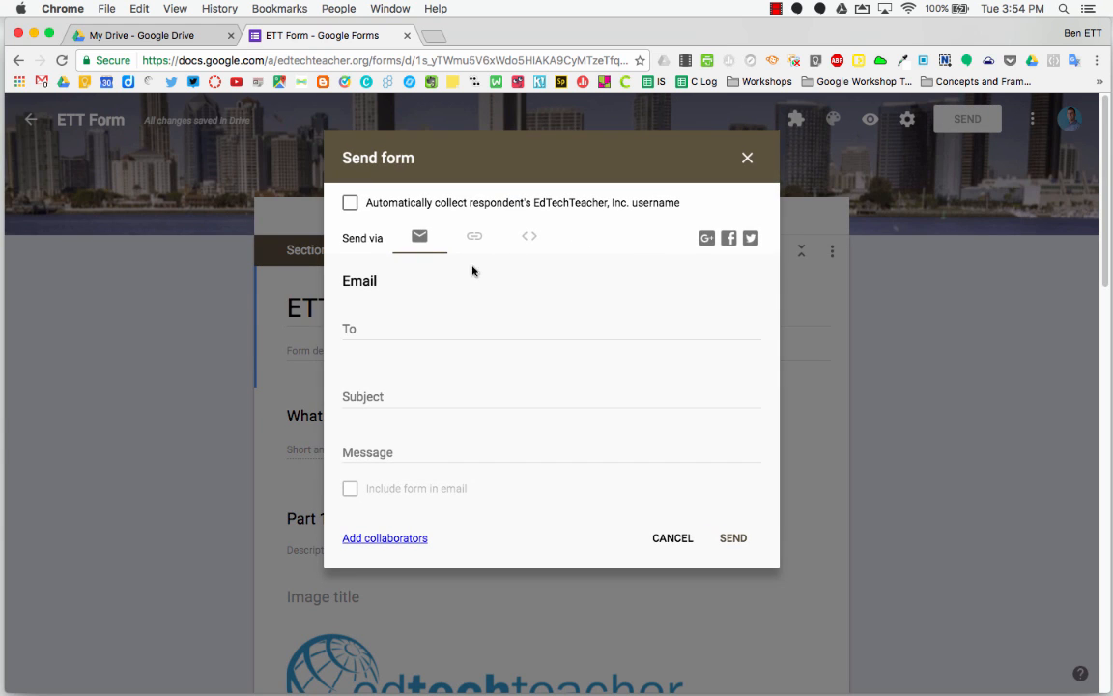
pyautogui.click(388, 328)
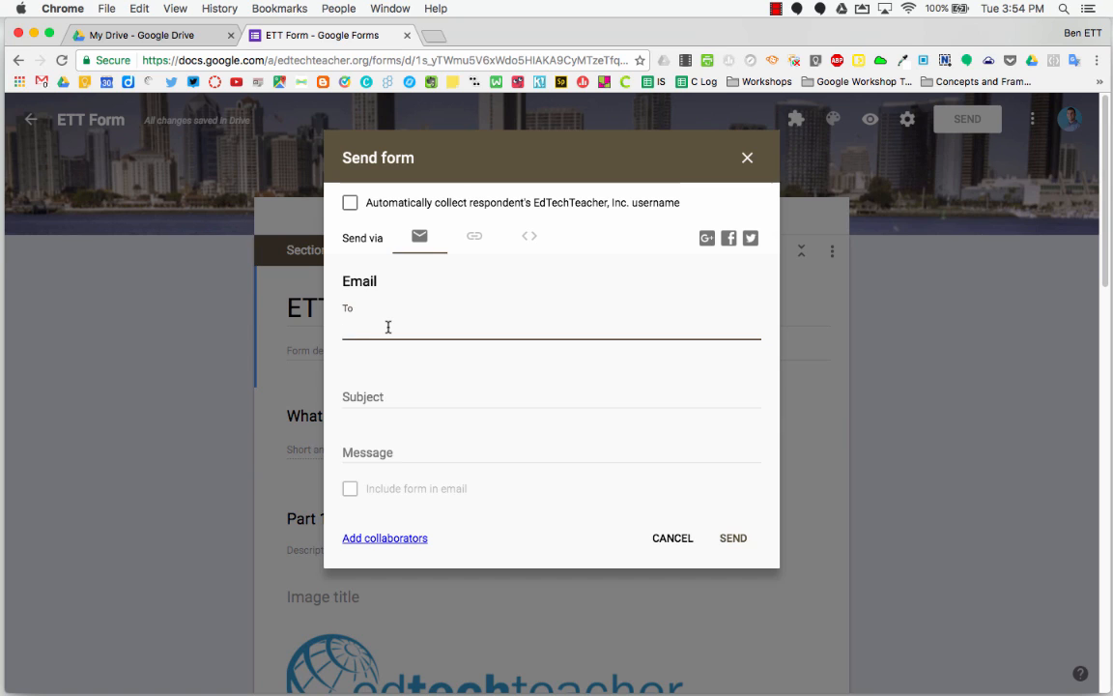
pyautogui.click(474, 236)
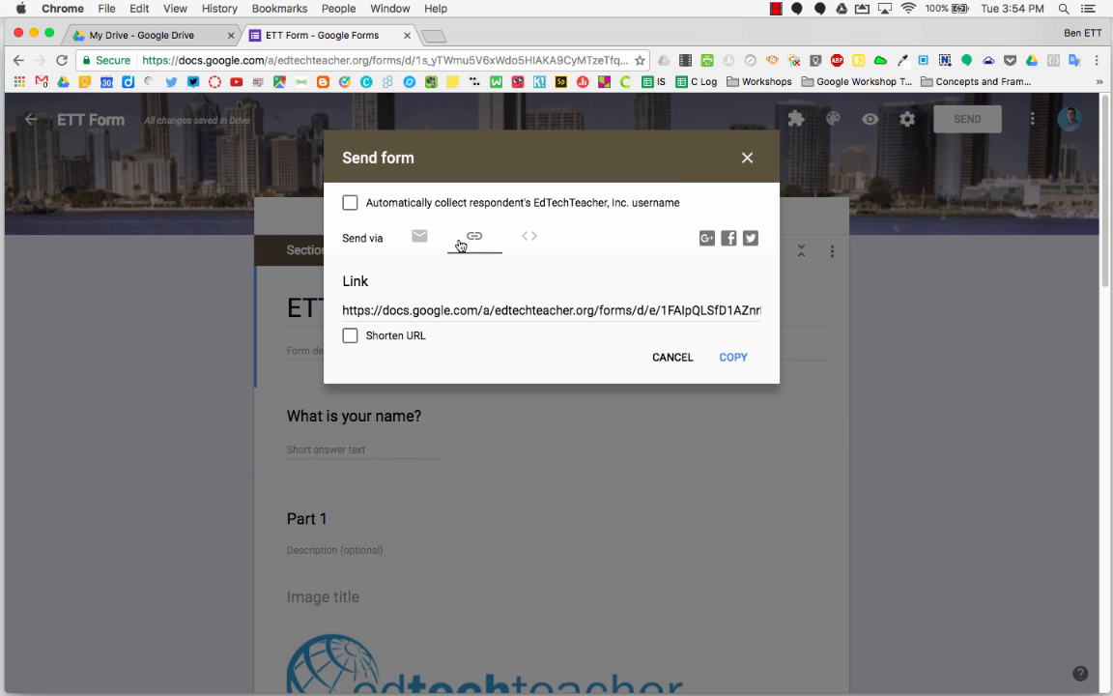
pyautogui.click(456, 320)
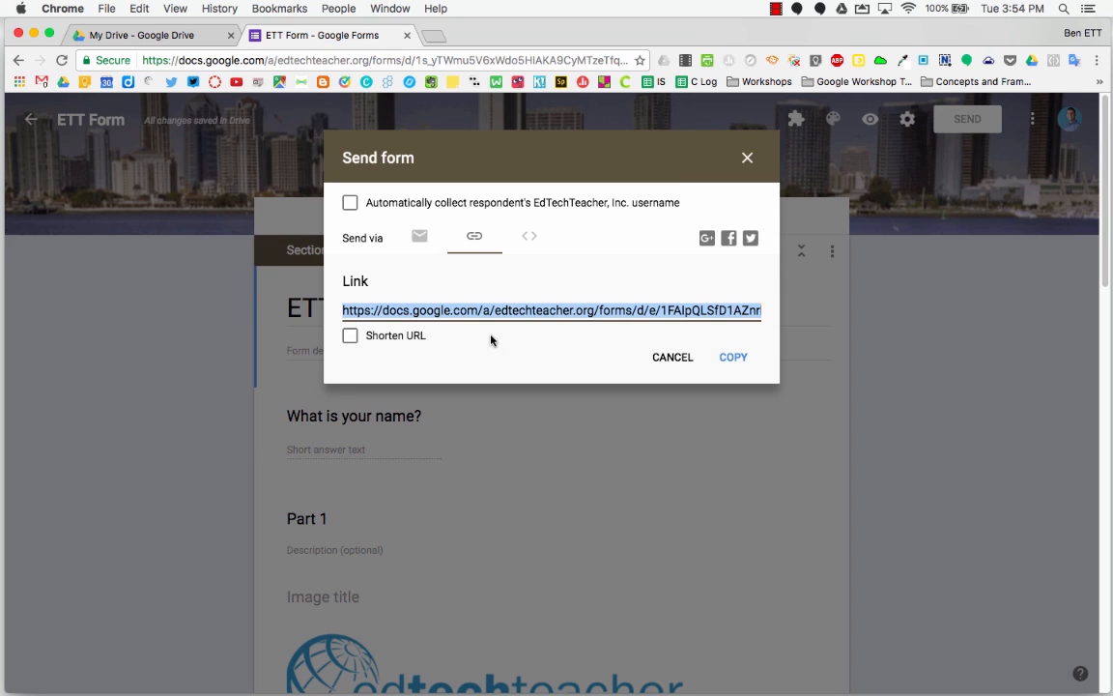
pyautogui.click(411, 339)
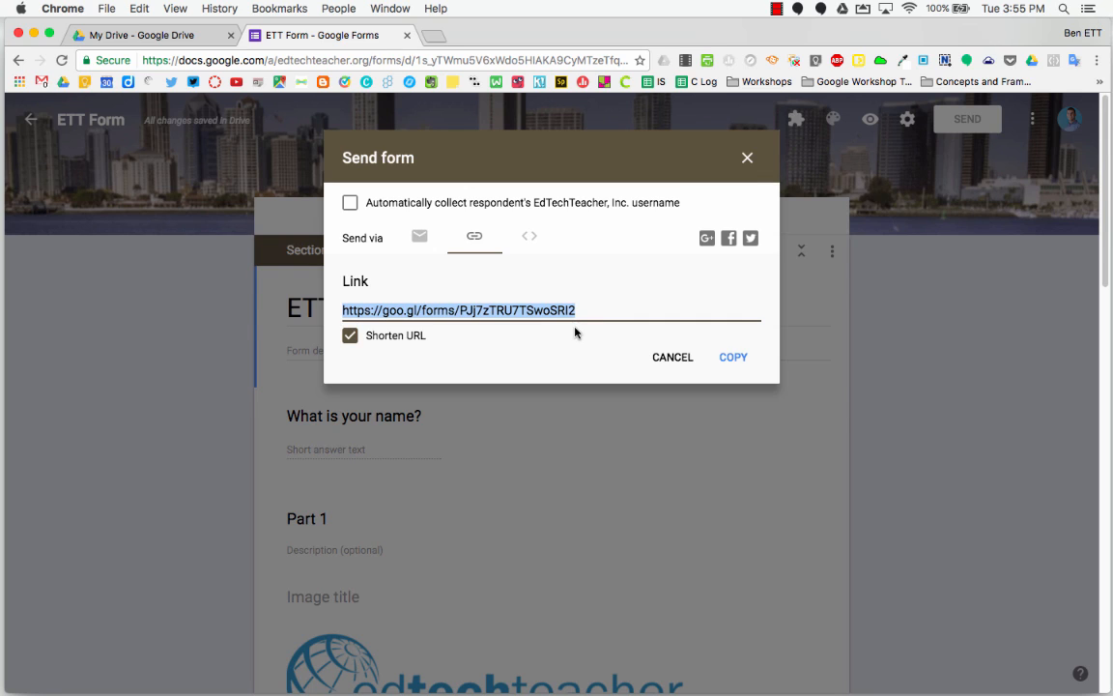
pyautogui.click(350, 336)
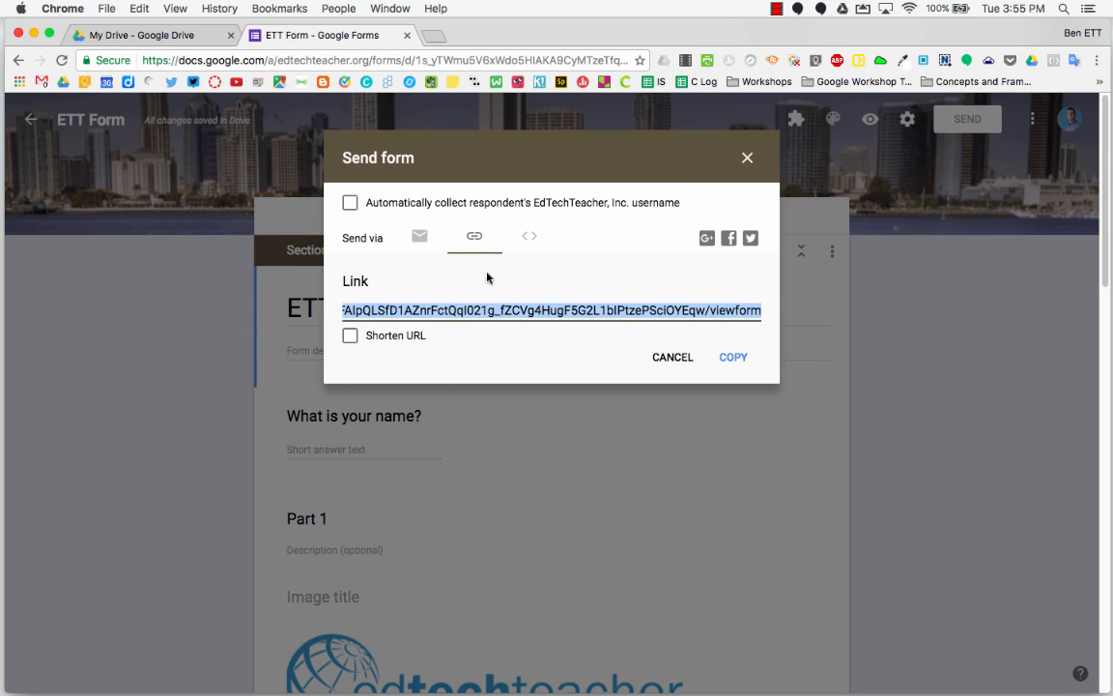
pyautogui.click(530, 241)
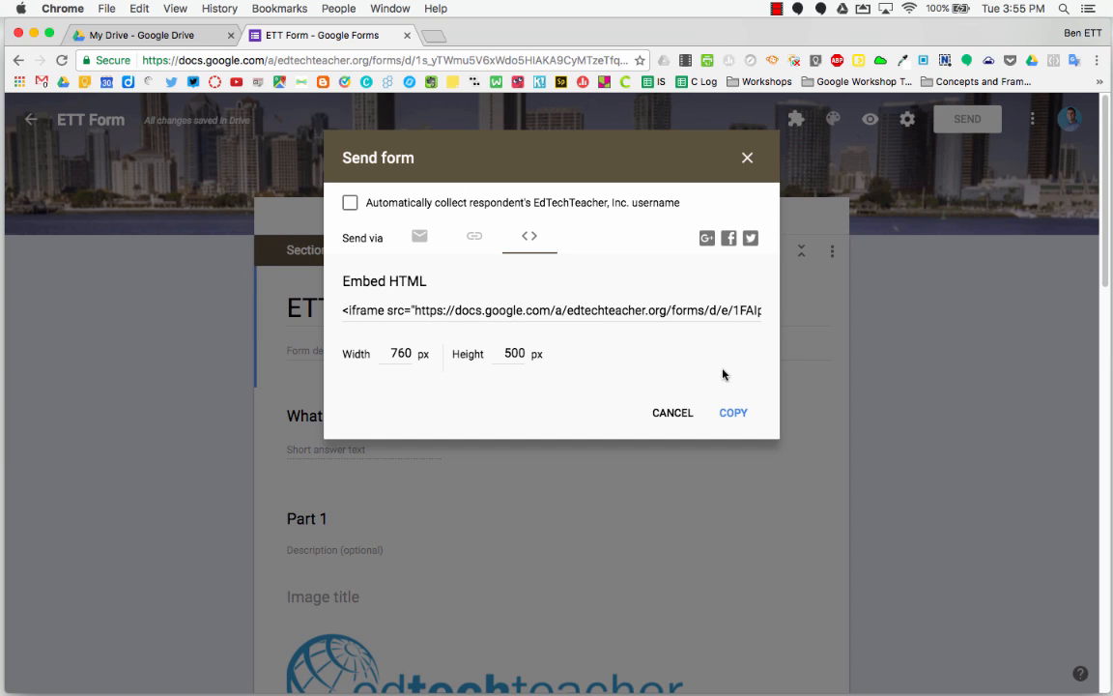
pyautogui.click(422, 240)
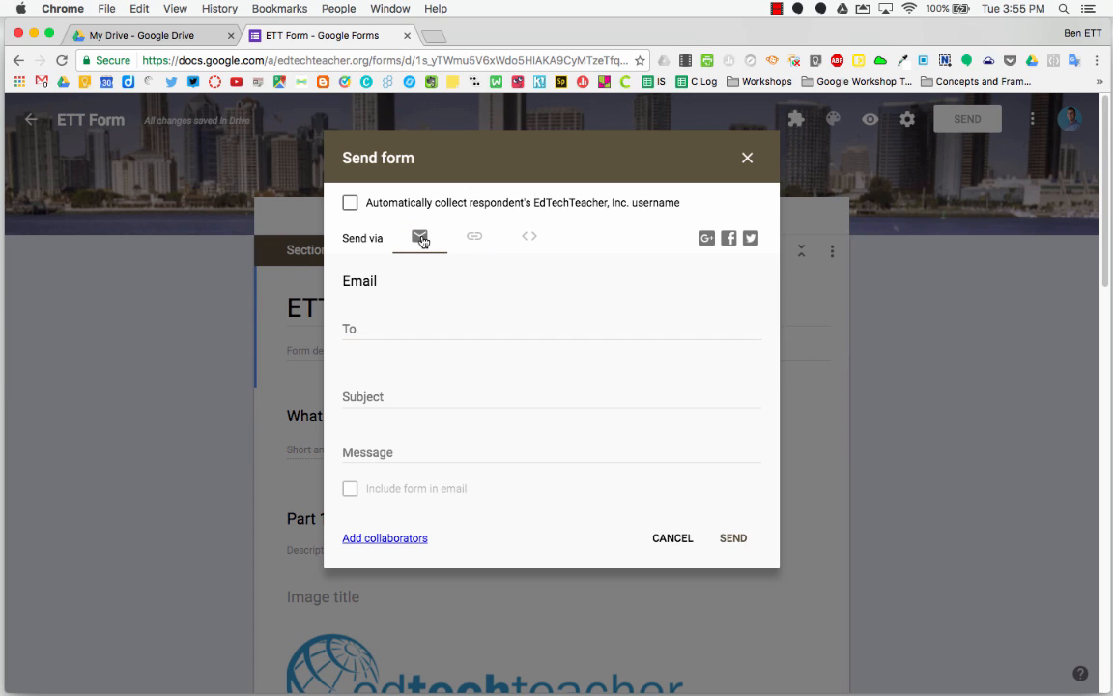
pyautogui.click(684, 545)
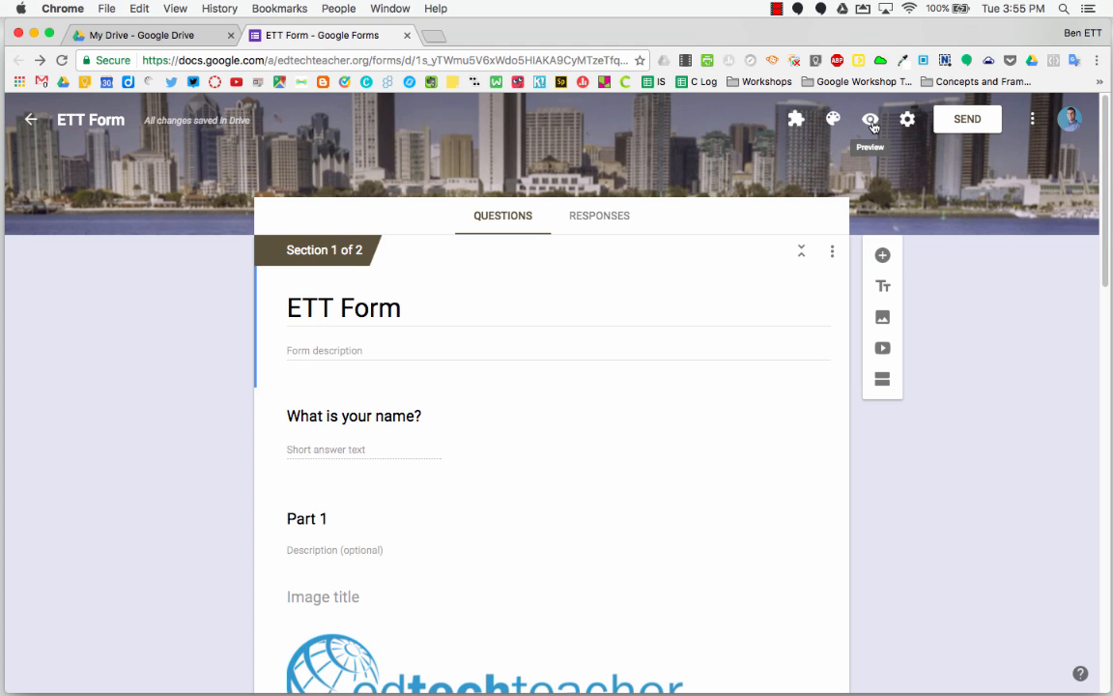
# Preview the form as a respondent, look through its first section, and briefly play and pause the War of 1812 video
pyautogui.click(871, 122)
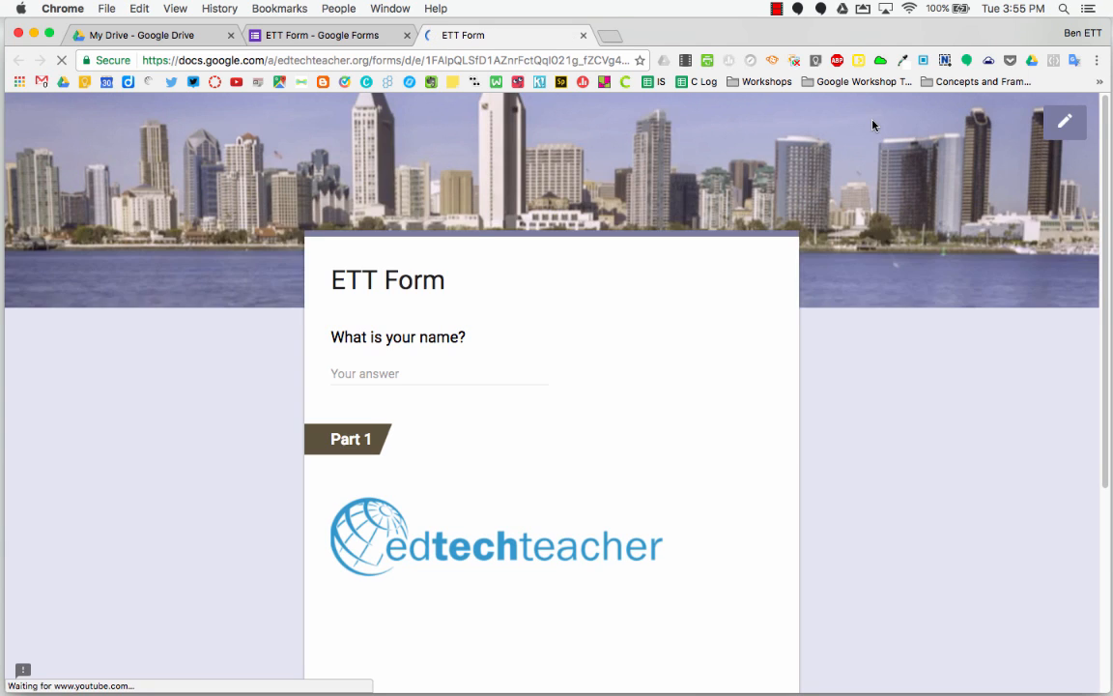
pyautogui.scroll(-3, 922, 409)
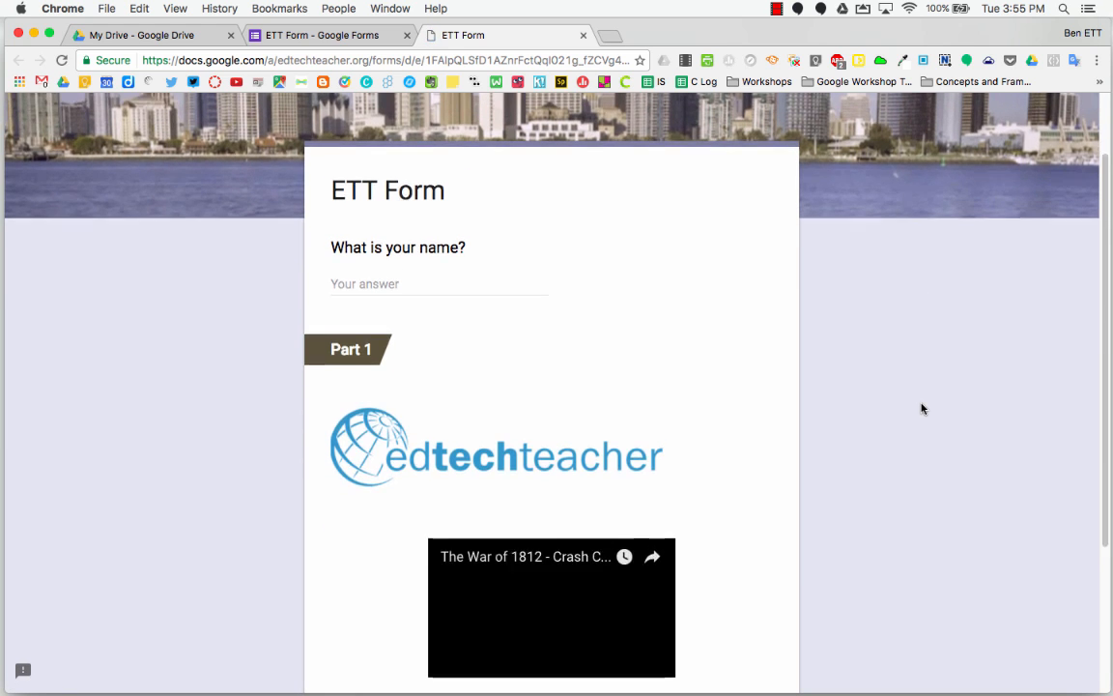
pyautogui.scroll(-4, 922, 409)
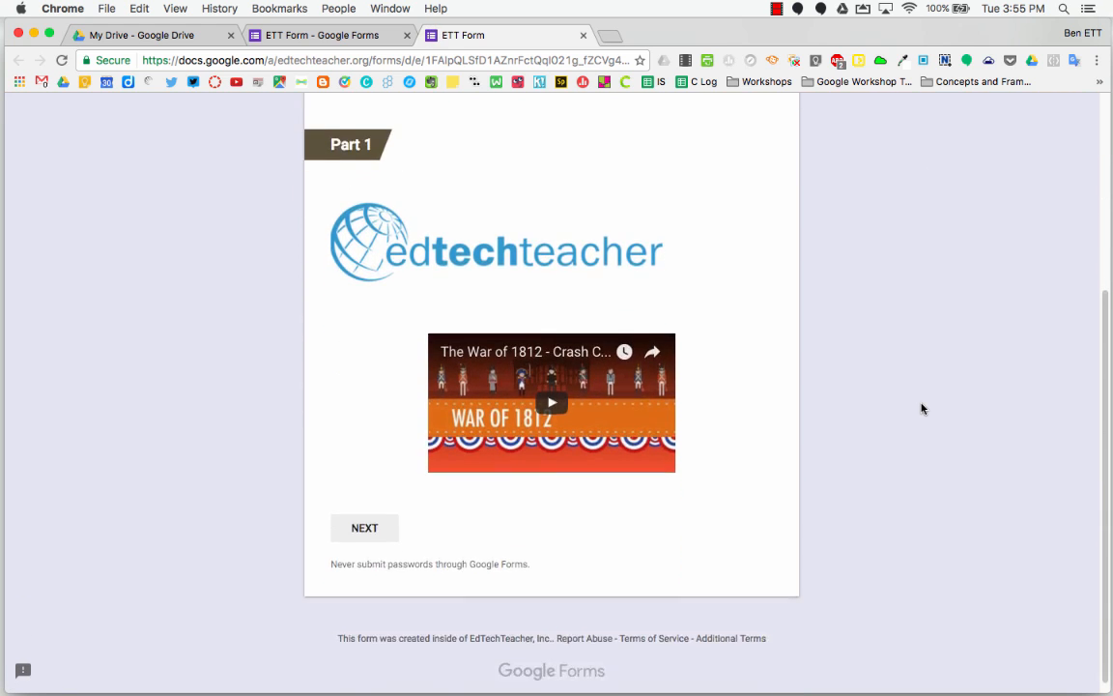
pyautogui.scroll(1, 922, 409)
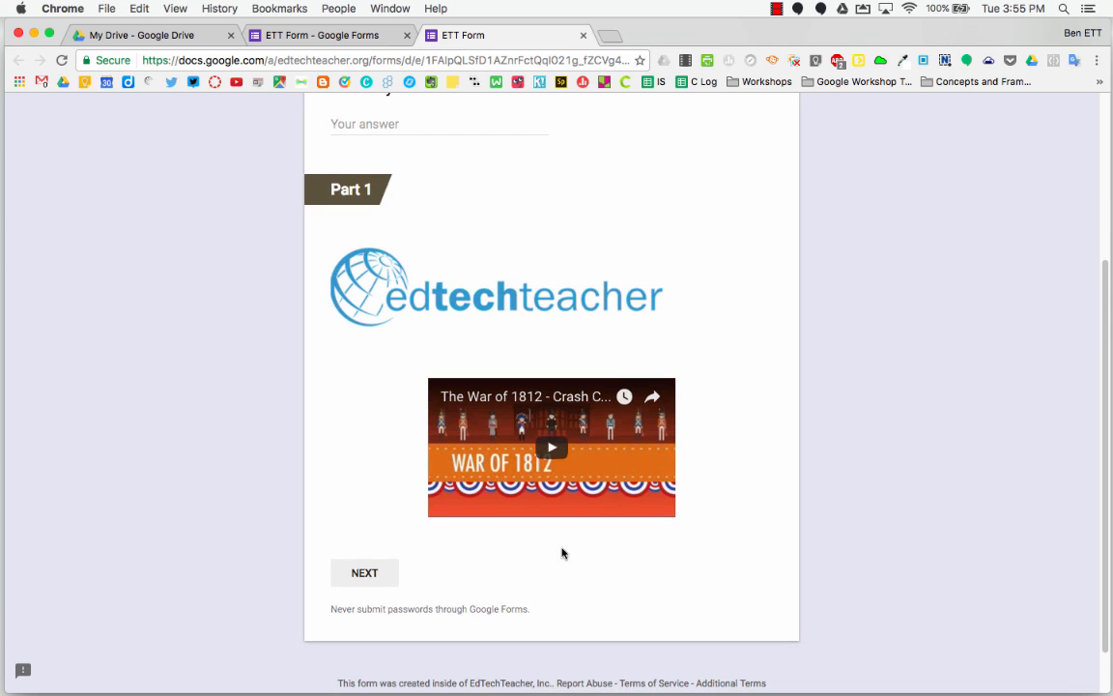
pyautogui.click(494, 410)
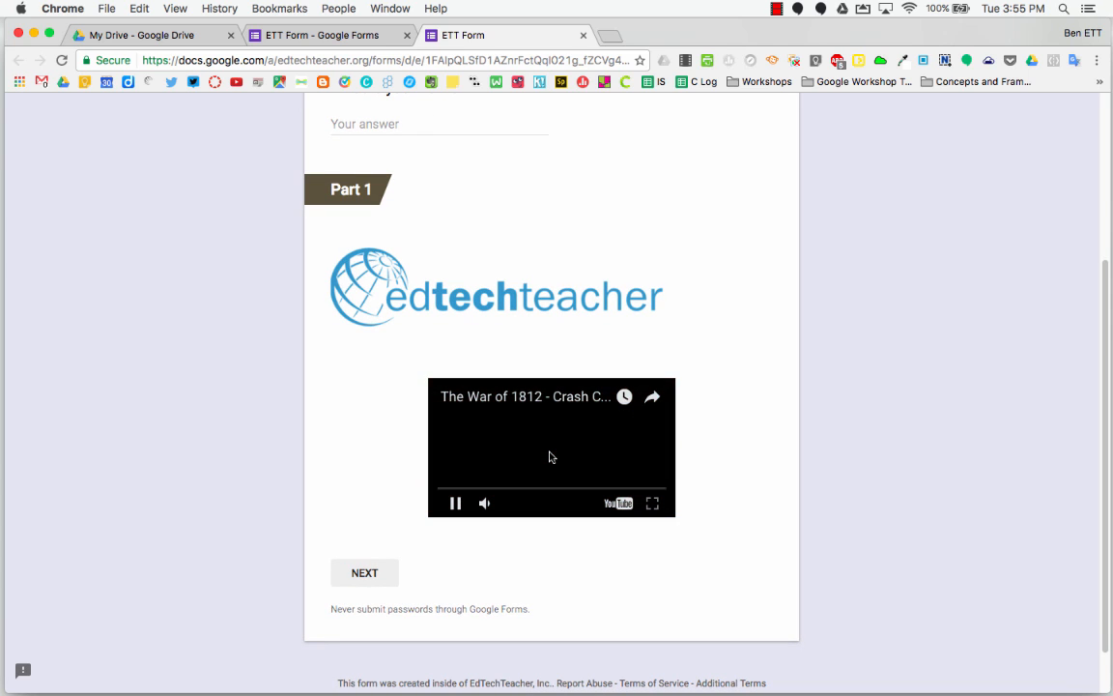
pyautogui.click(456, 504)
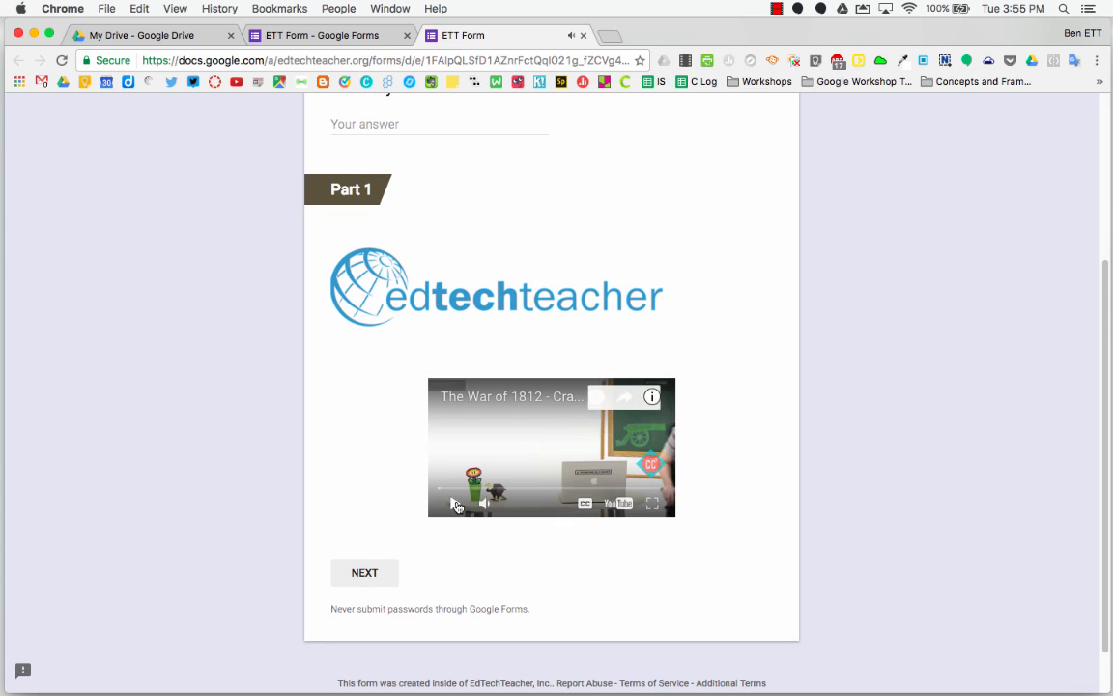
# Continue to the second section, answer the first trip question with the Maybe option, and submit the form
pyautogui.click(365, 585)
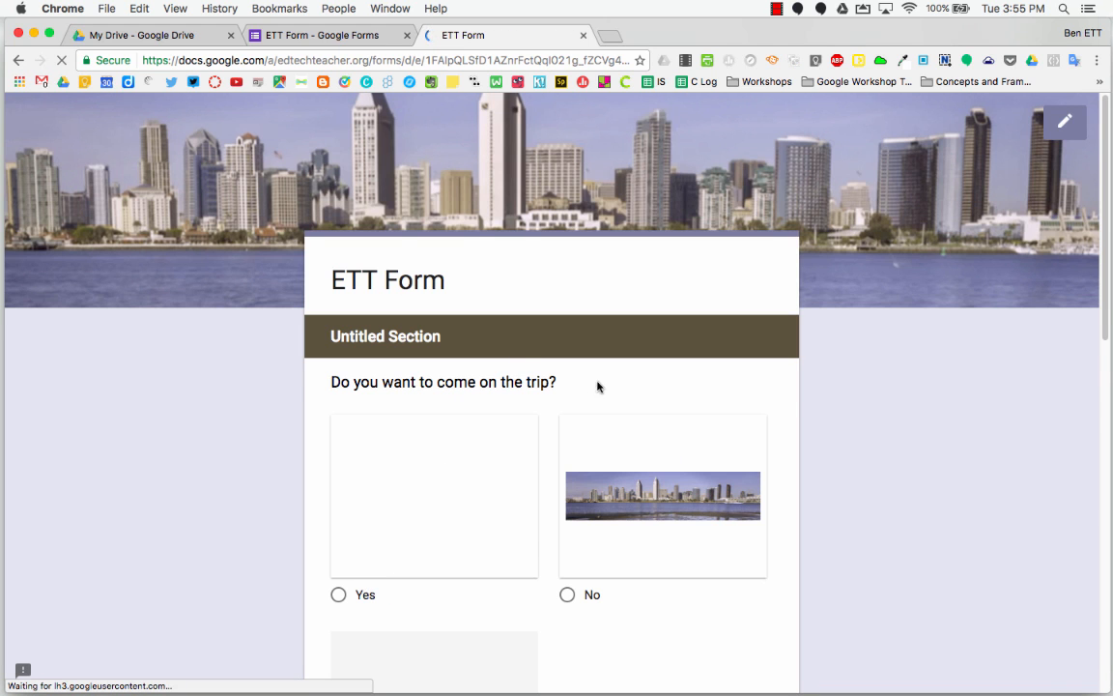
pyautogui.scroll(-3, 788, 421)
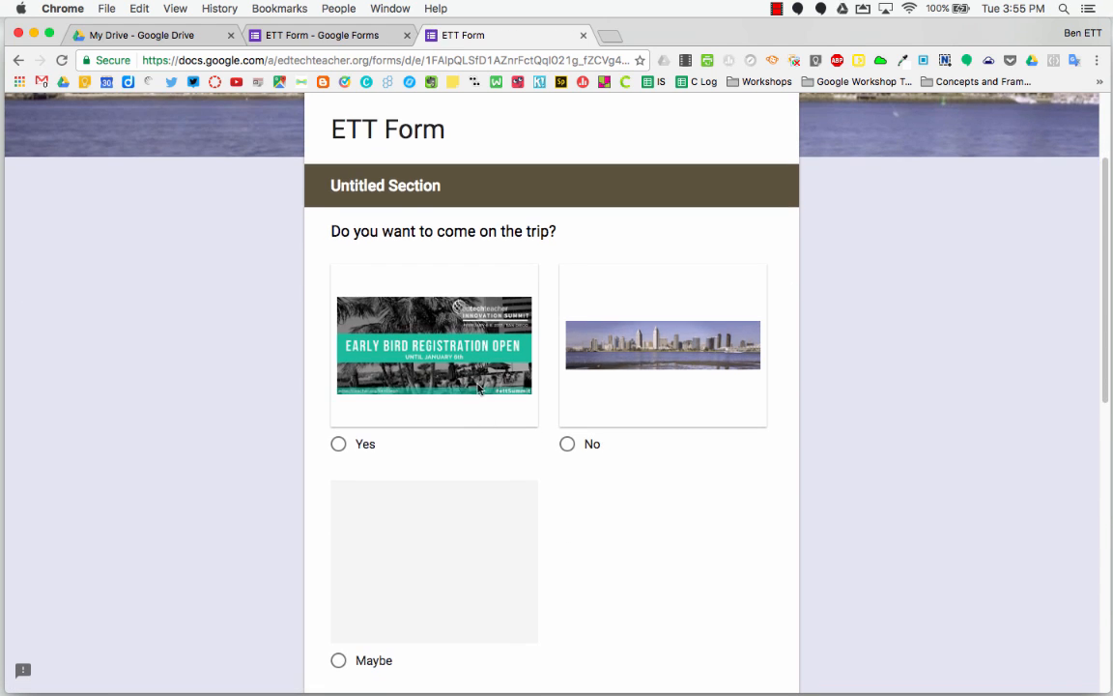
pyautogui.click(624, 409)
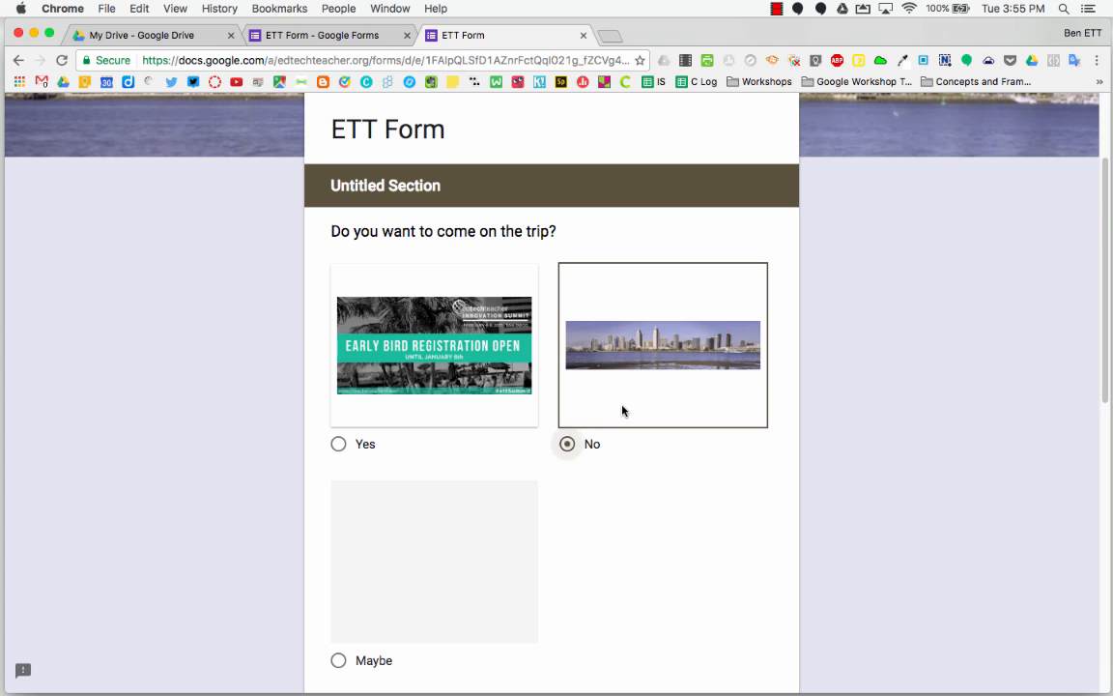
pyautogui.click(474, 598)
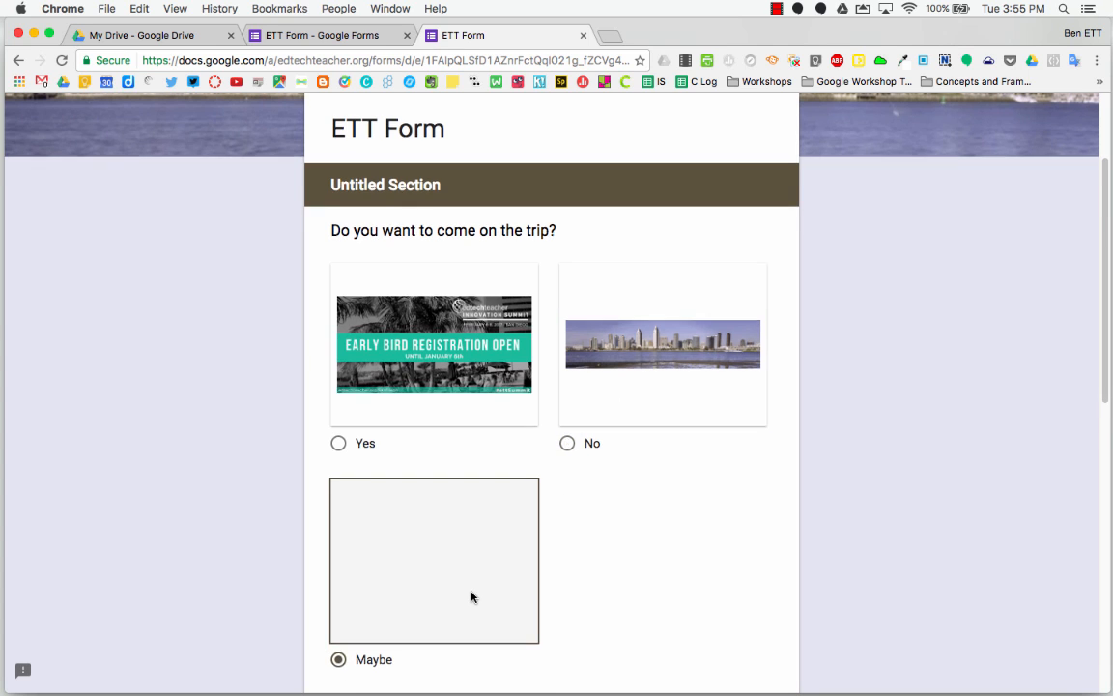
pyautogui.scroll(-2, 472, 592)
pyautogui.scroll(-3, 480, 458)
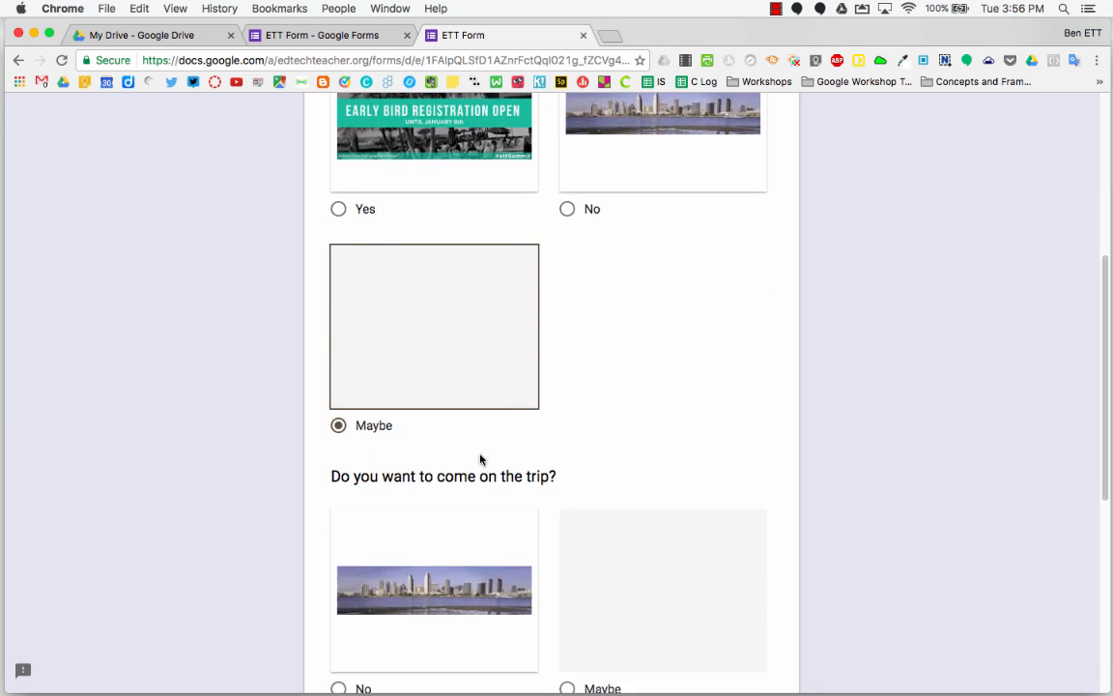
pyautogui.scroll(-3, 522, 532)
pyautogui.scroll(-5, 524, 553)
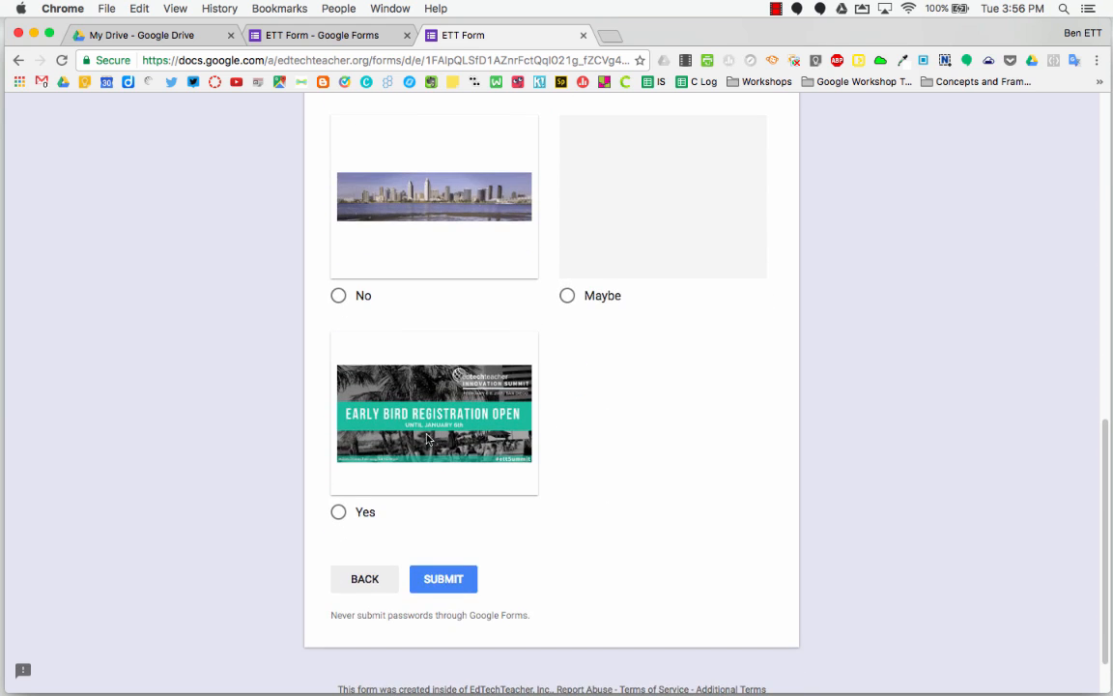
pyautogui.scroll(-1, 555, 481)
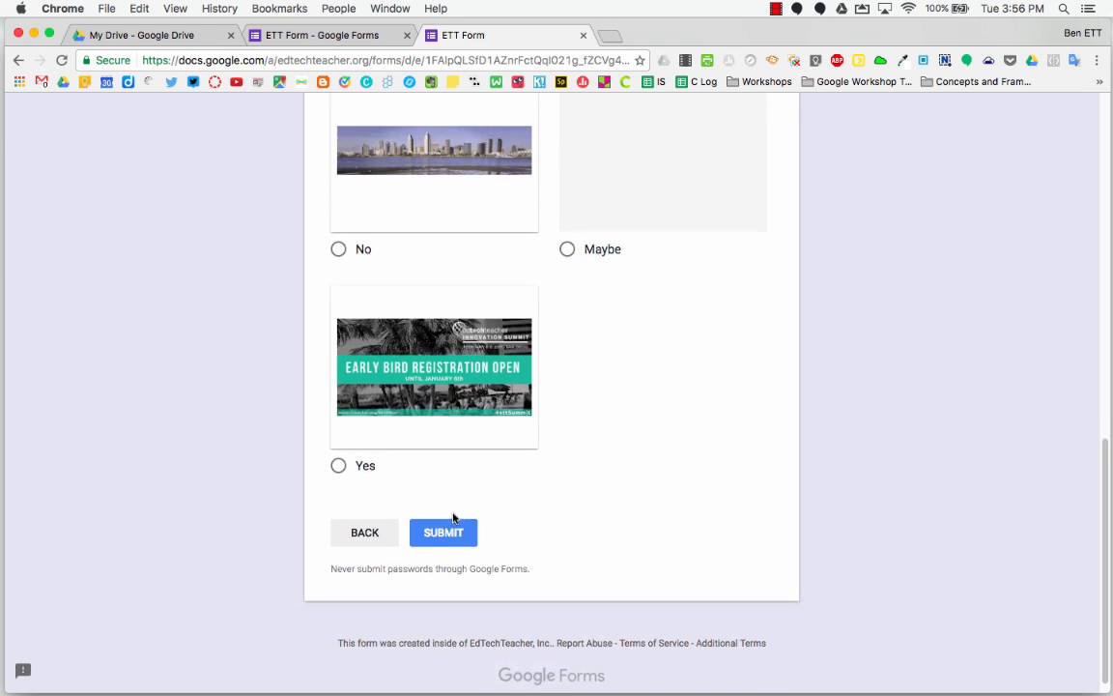
pyautogui.click(448, 536)
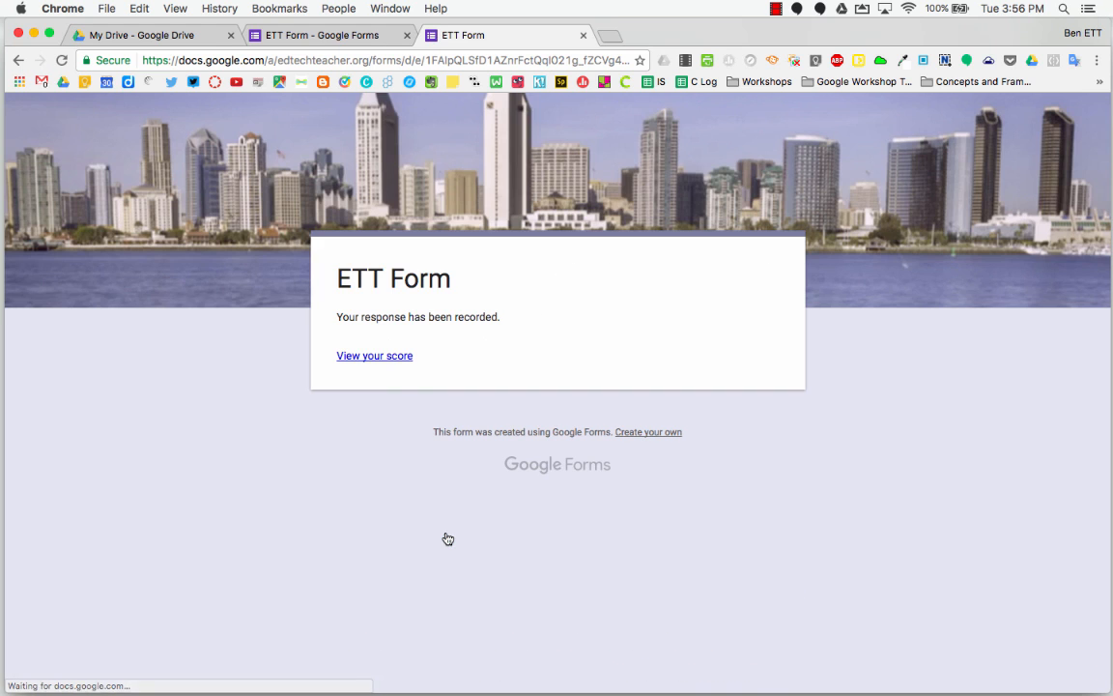
# View the score for the submitted response, close the score page, and return to the form editor
pyautogui.click(382, 357)
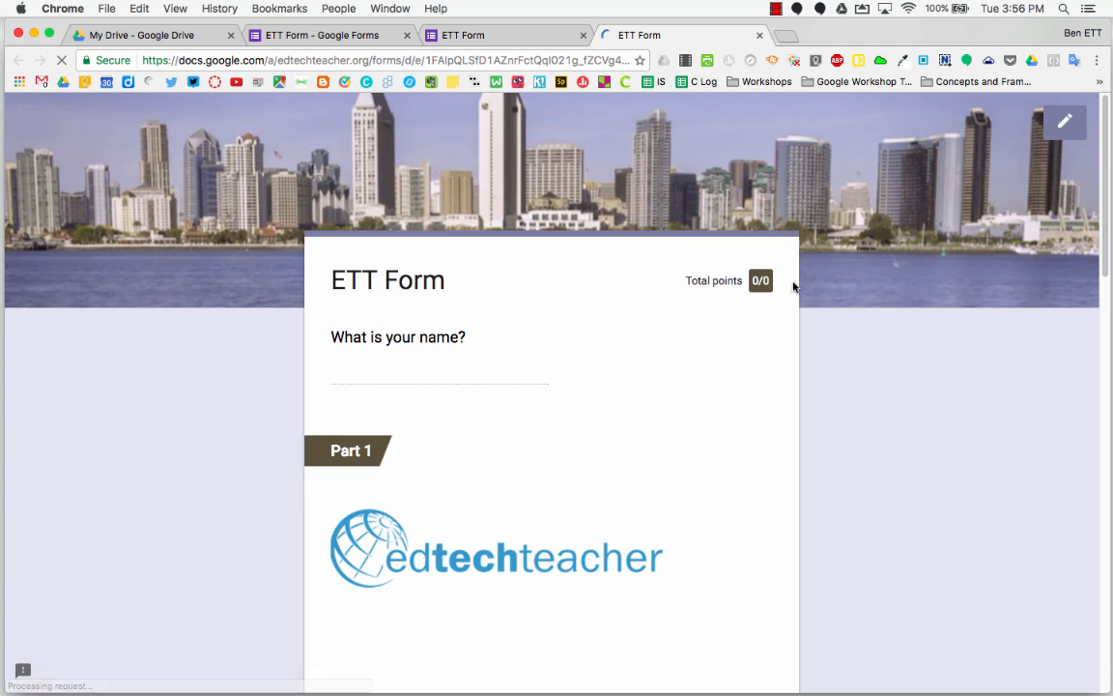
pyautogui.click(760, 35)
pyautogui.click(324, 34)
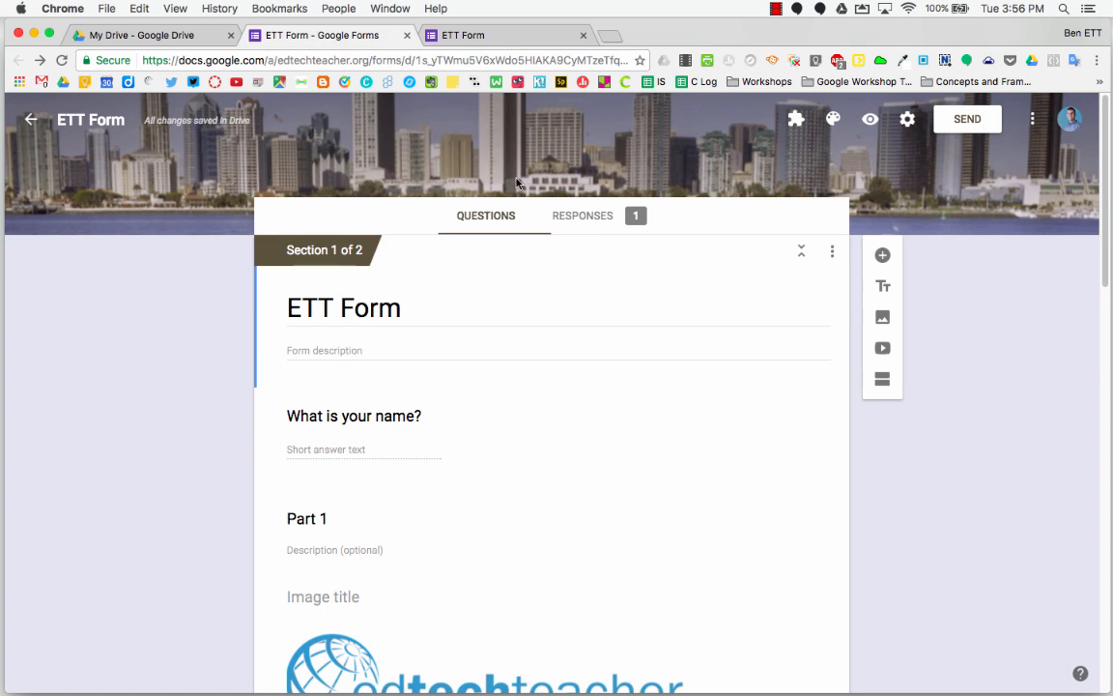
# Review the summary of the form's responses, including the insights, points distribution, and per-question charts
pyautogui.click(624, 222)
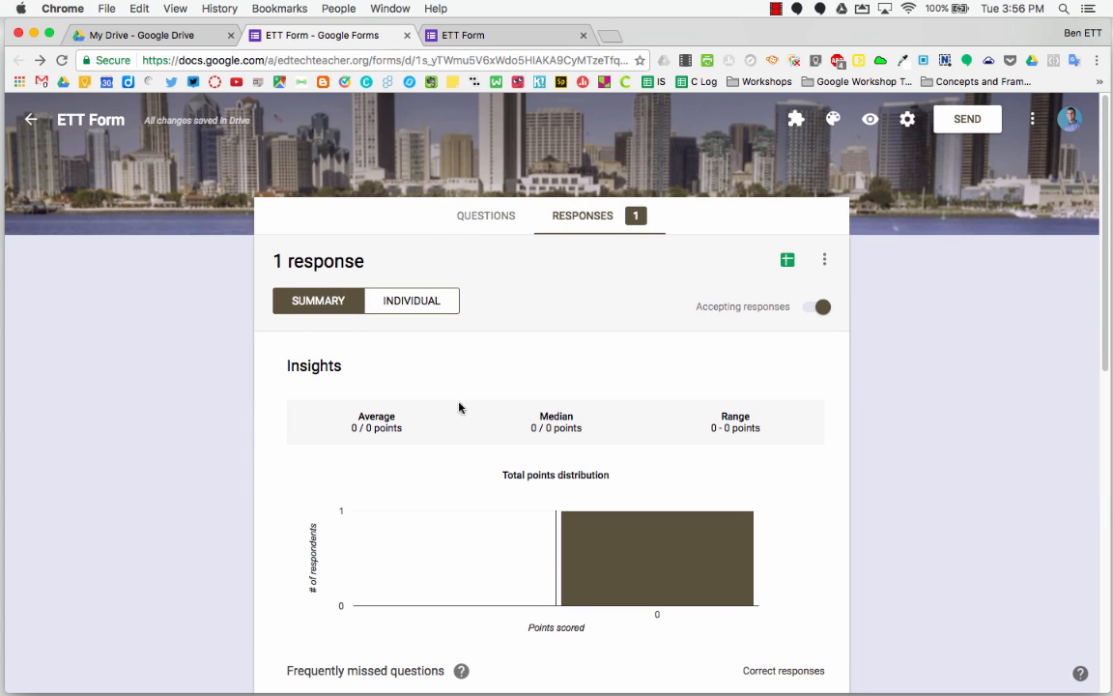
pyautogui.scroll(-5, 748, 455)
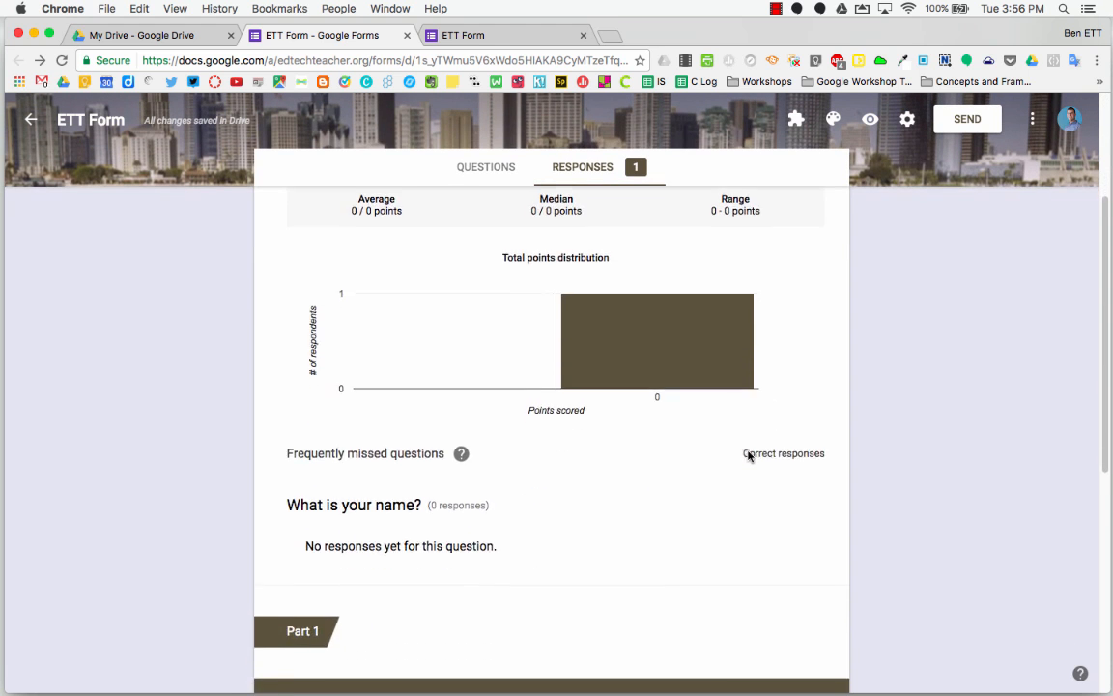
pyautogui.scroll(-10, 748, 455)
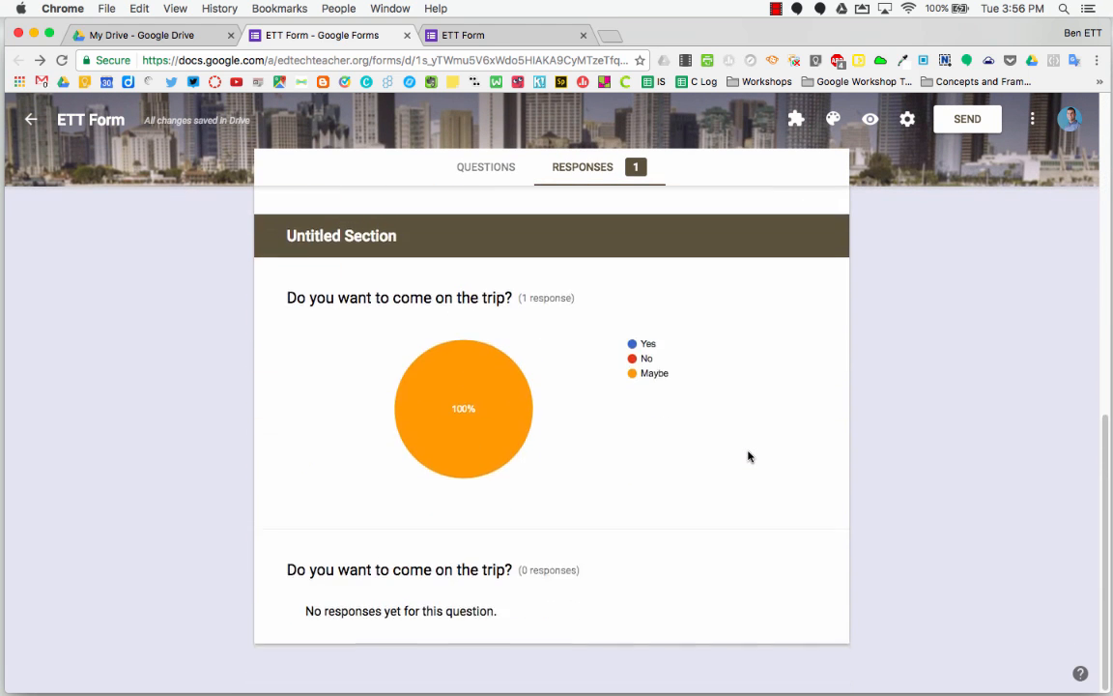
pyautogui.scroll(10, 748, 455)
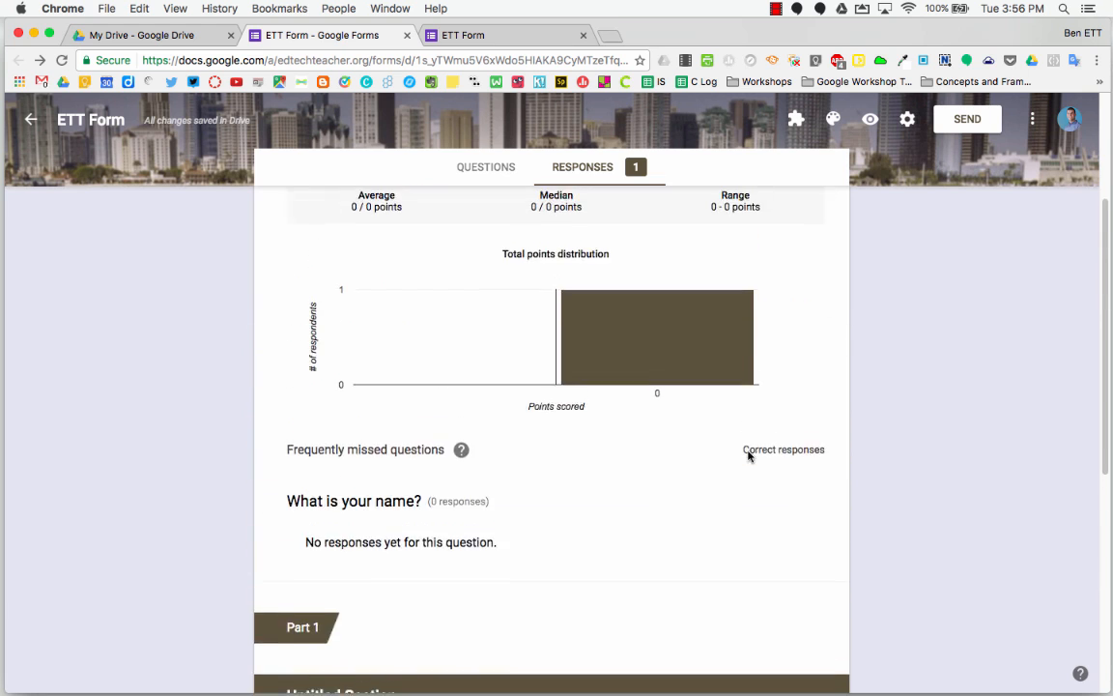
pyautogui.scroll(5, 748, 455)
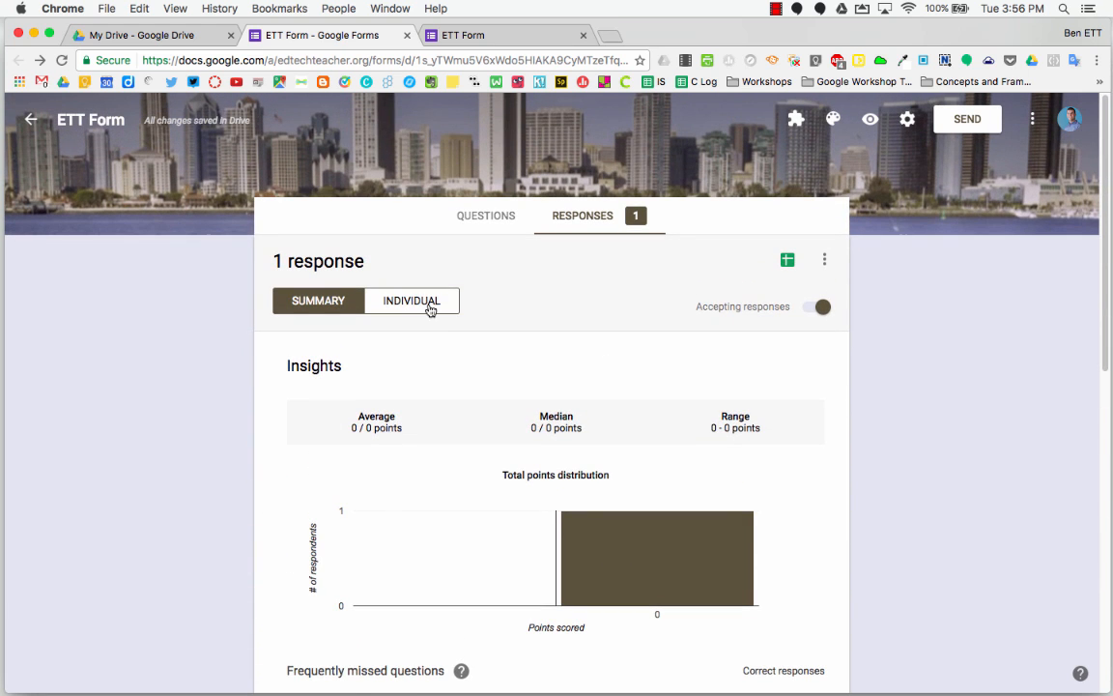
# Look through the individual response from its score header to the trip questions
pyautogui.click(429, 308)
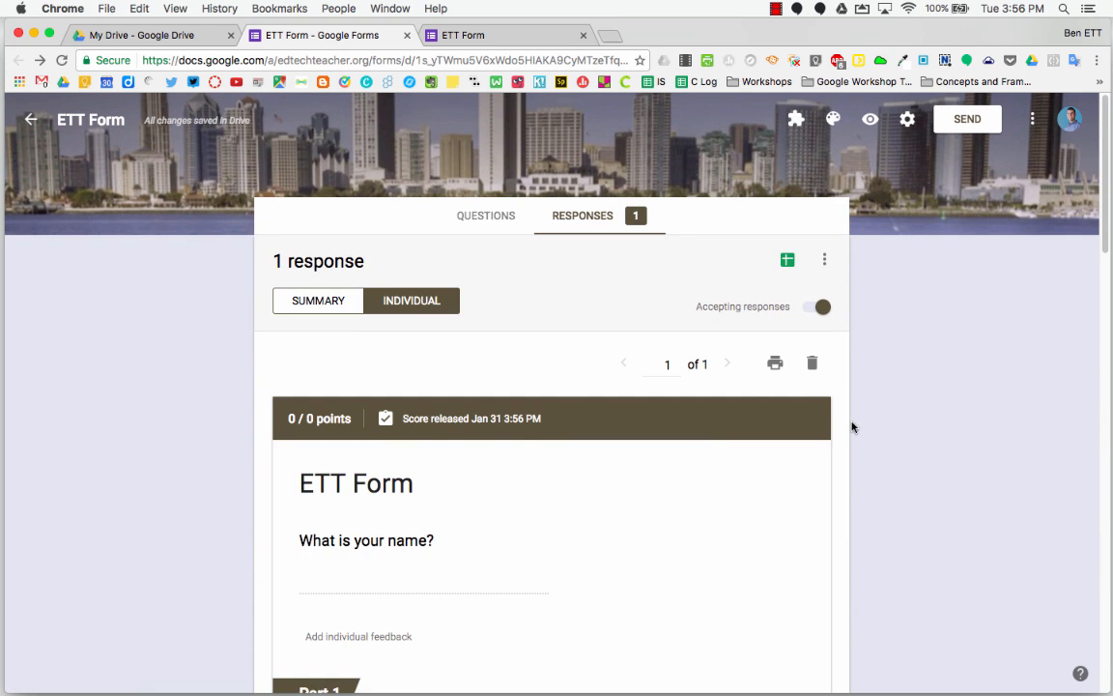
pyautogui.scroll(-8, 852, 426)
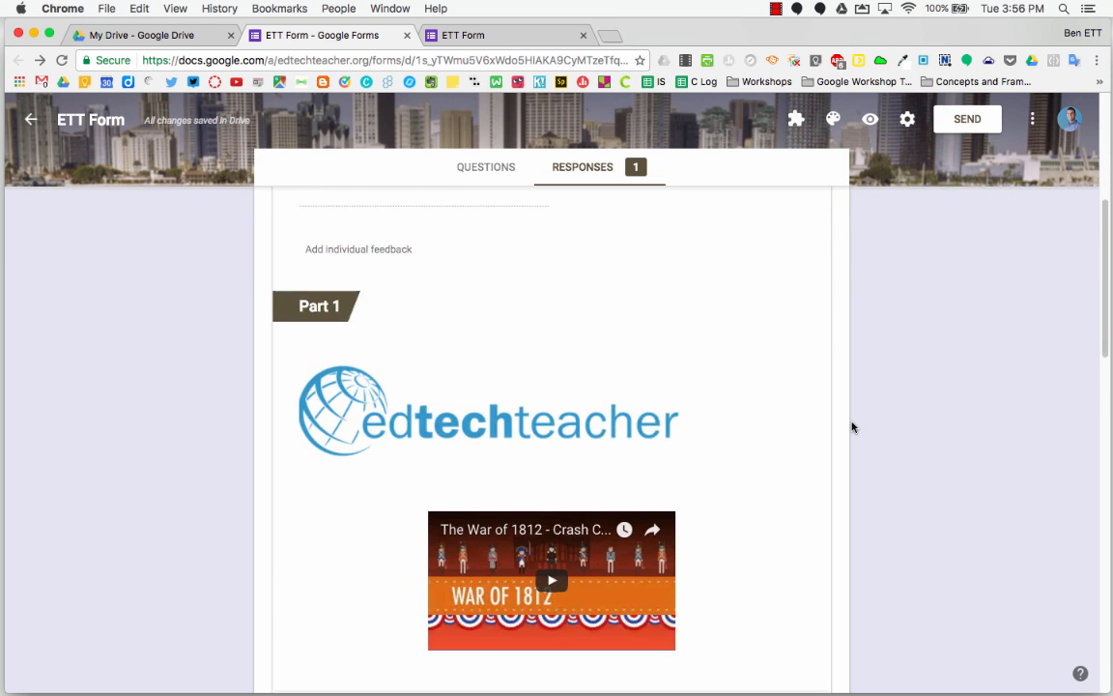
pyautogui.scroll(-10, 853, 426)
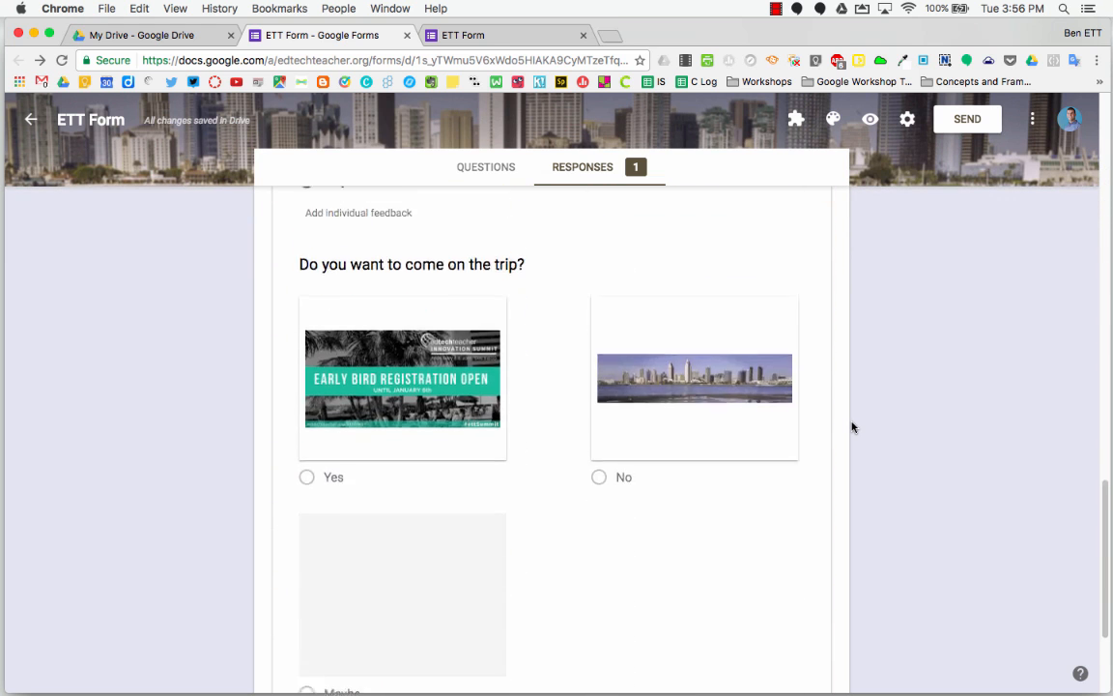
pyautogui.scroll(-5, 819, 514)
pyautogui.scroll(2, 820, 519)
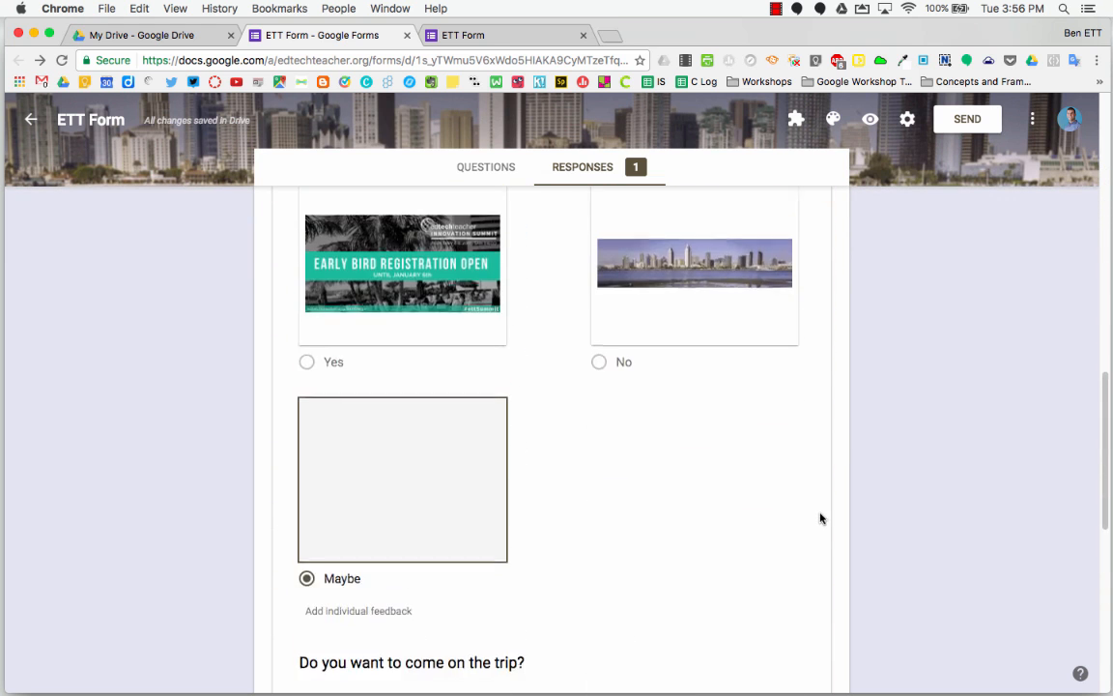
pyautogui.scroll(1, 753, 519)
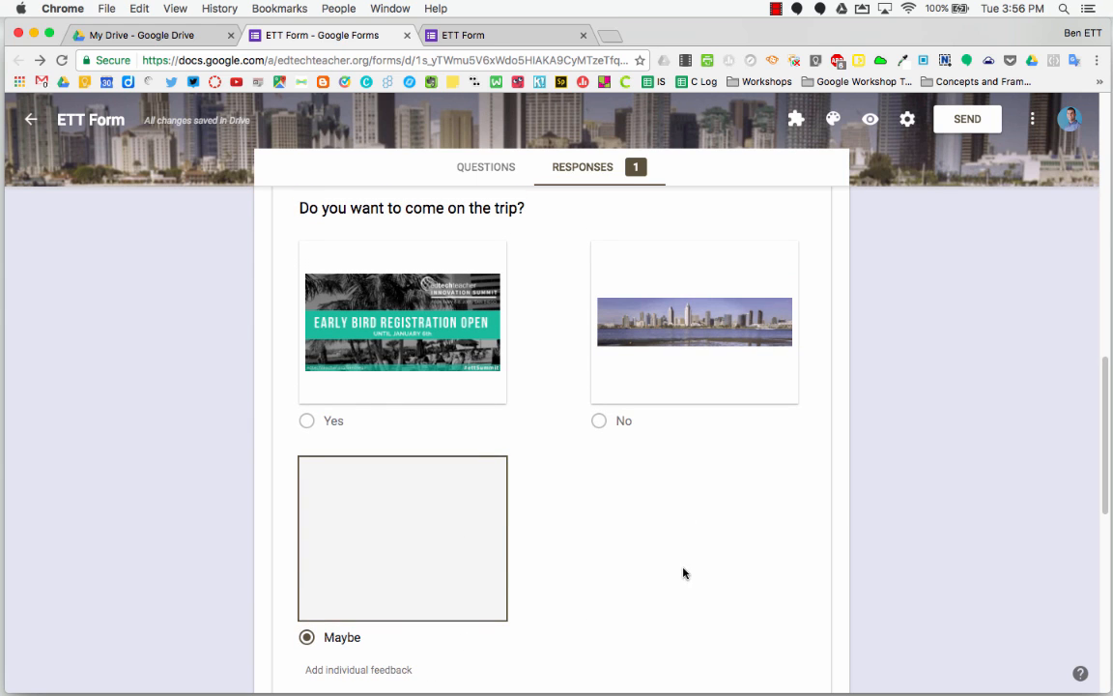
pyautogui.scroll(15, 683, 573)
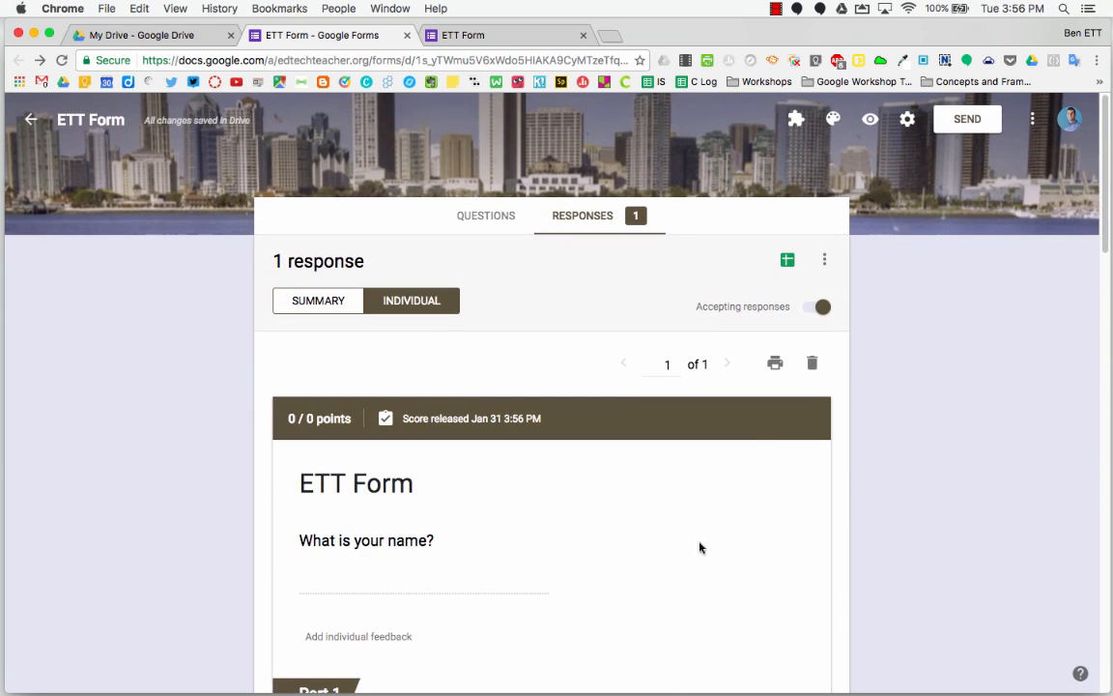
# Examine the print preview of the individual response and close it without printing
pyautogui.click(776, 365)
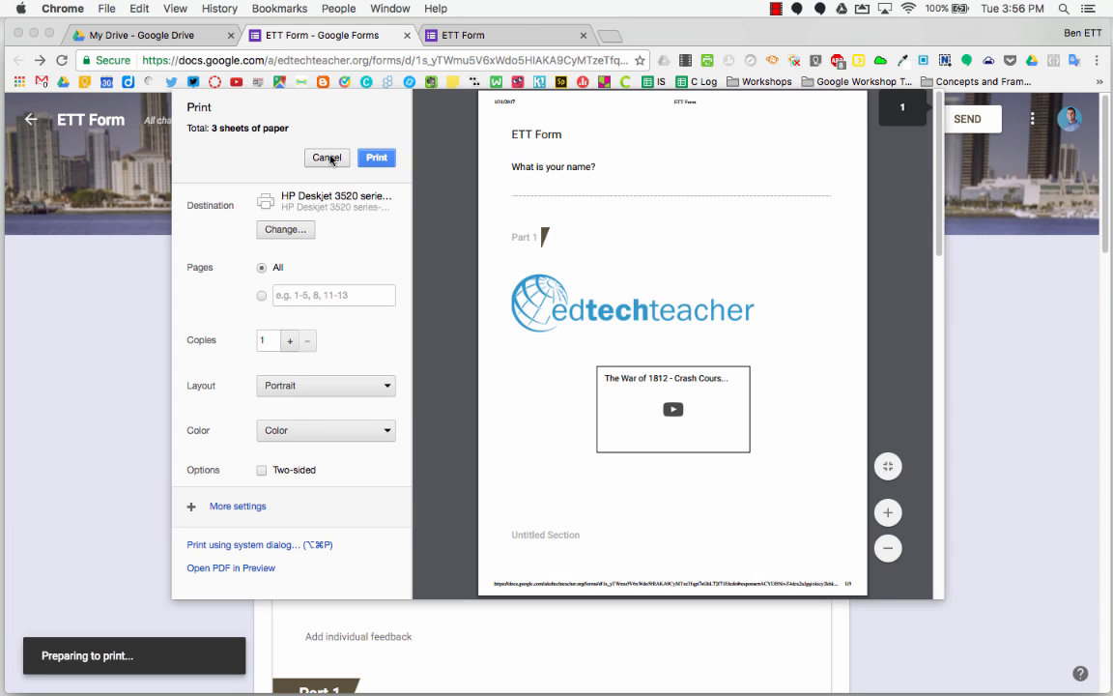
pyautogui.scroll(-10, 556, 261)
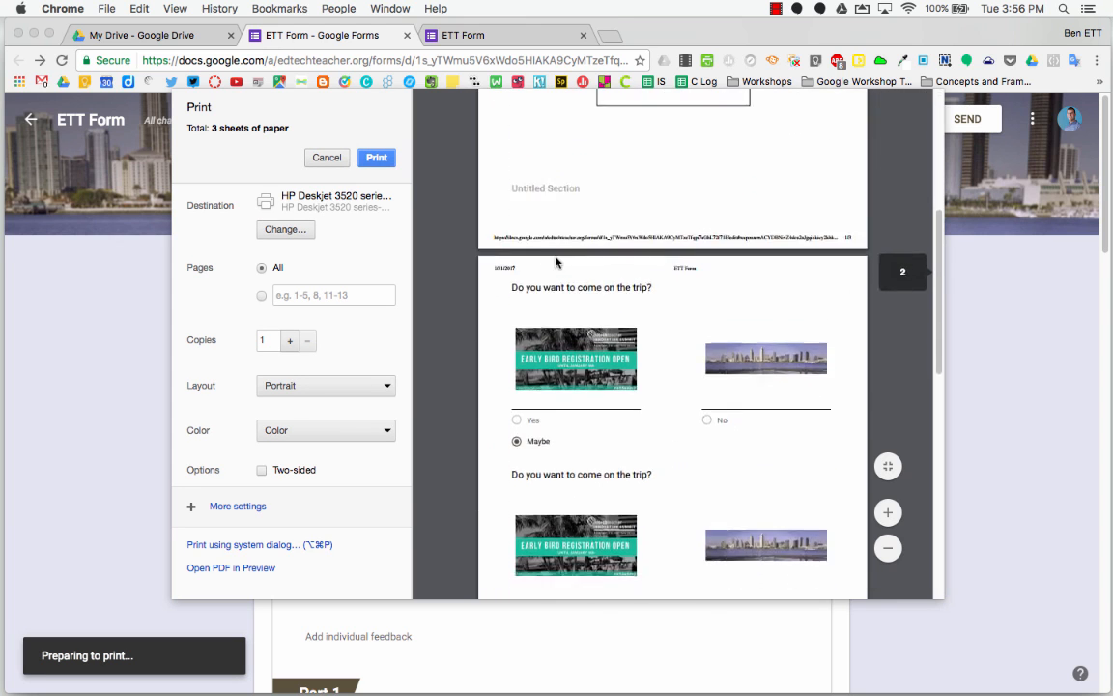
pyautogui.scroll(5, 556, 261)
pyautogui.scroll(5, 556, 261)
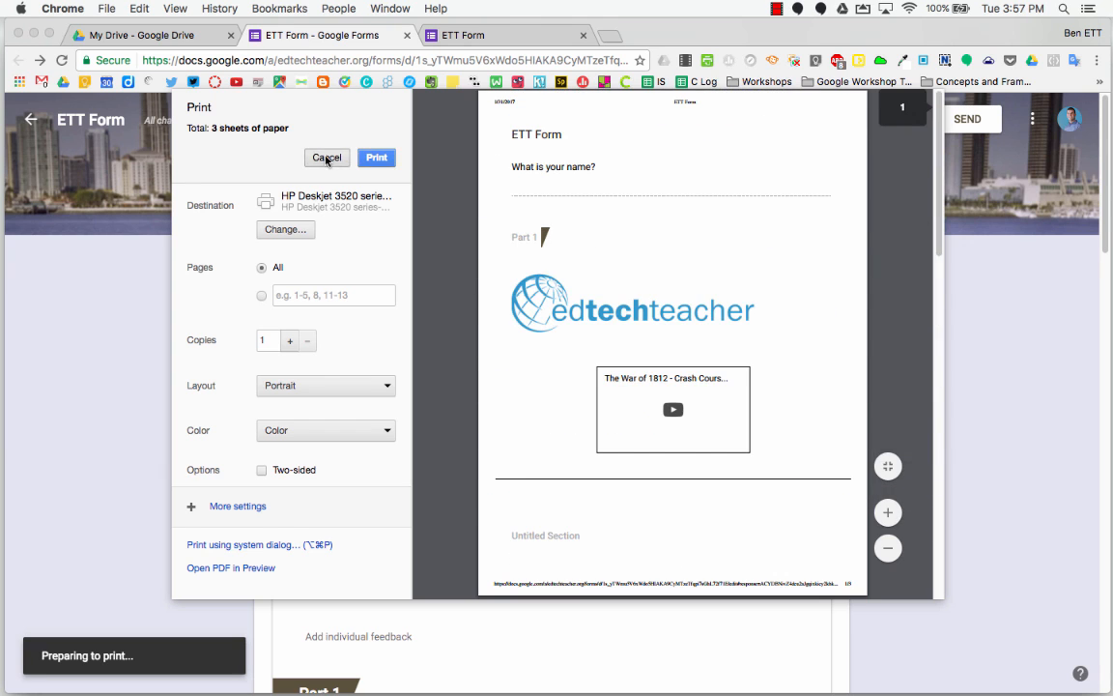
pyautogui.click(326, 158)
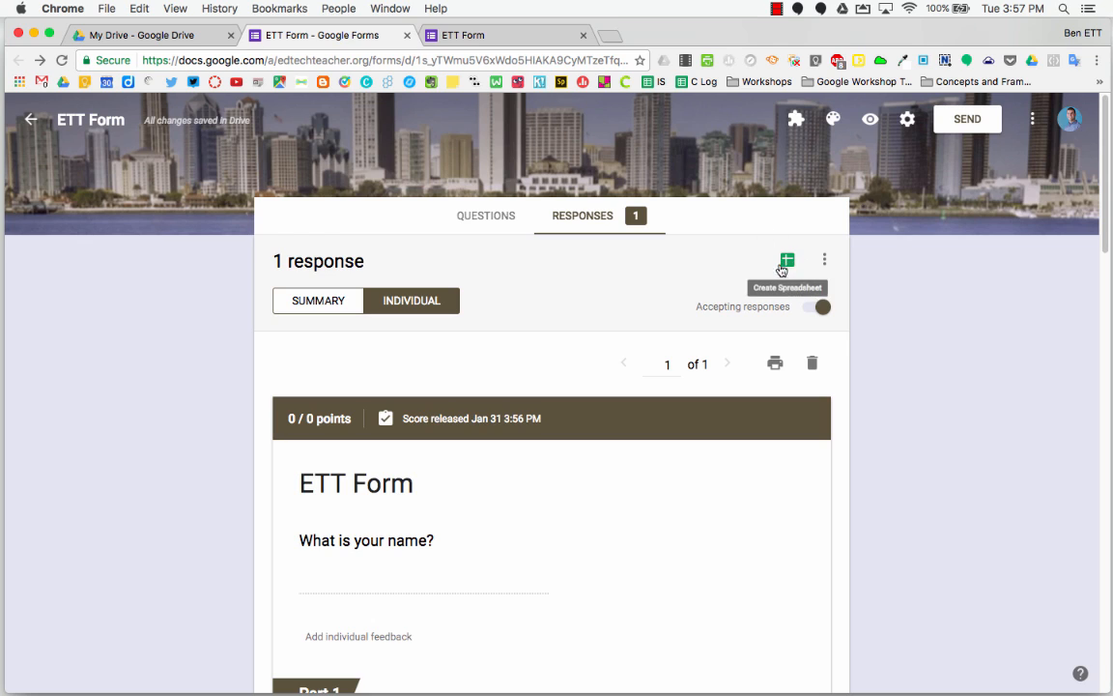
# Create a new linked spreadsheet named ETT Form (Responses) for the form's responses, and return to the form editor
pyautogui.click(787, 263)
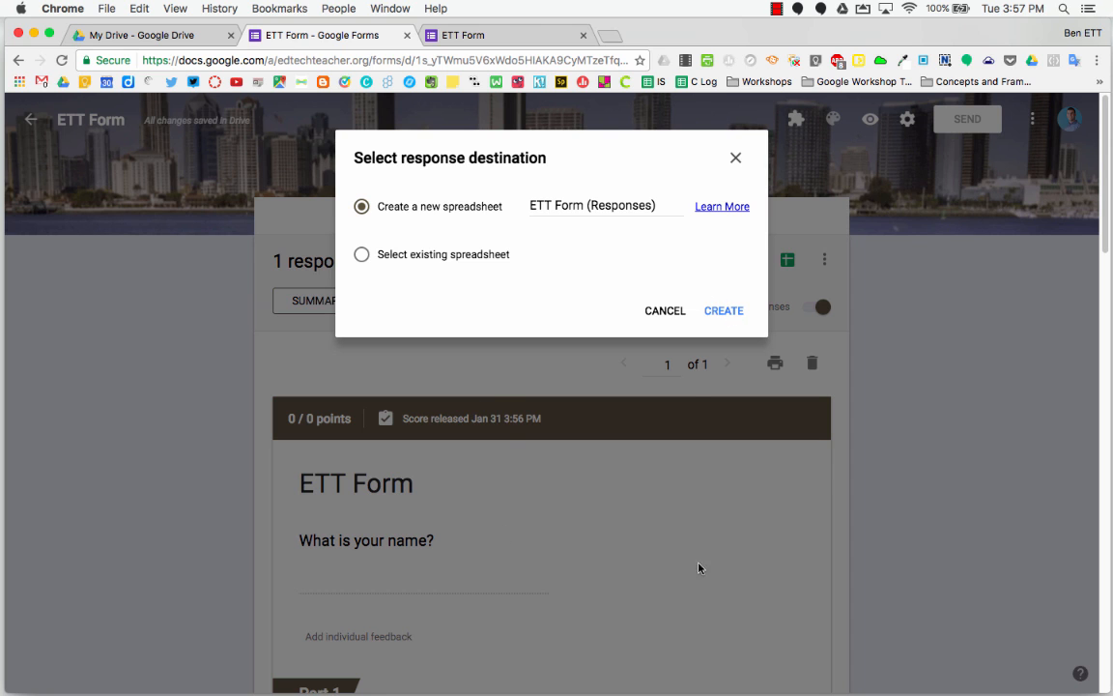
pyautogui.click(723, 310)
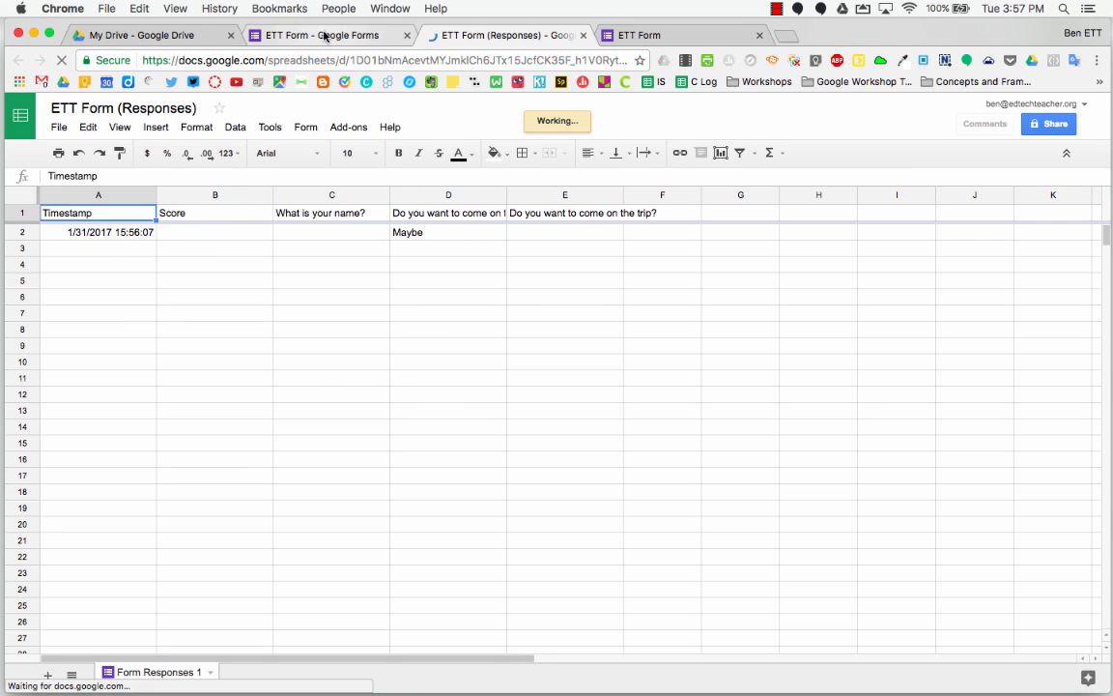
pyautogui.click(325, 35)
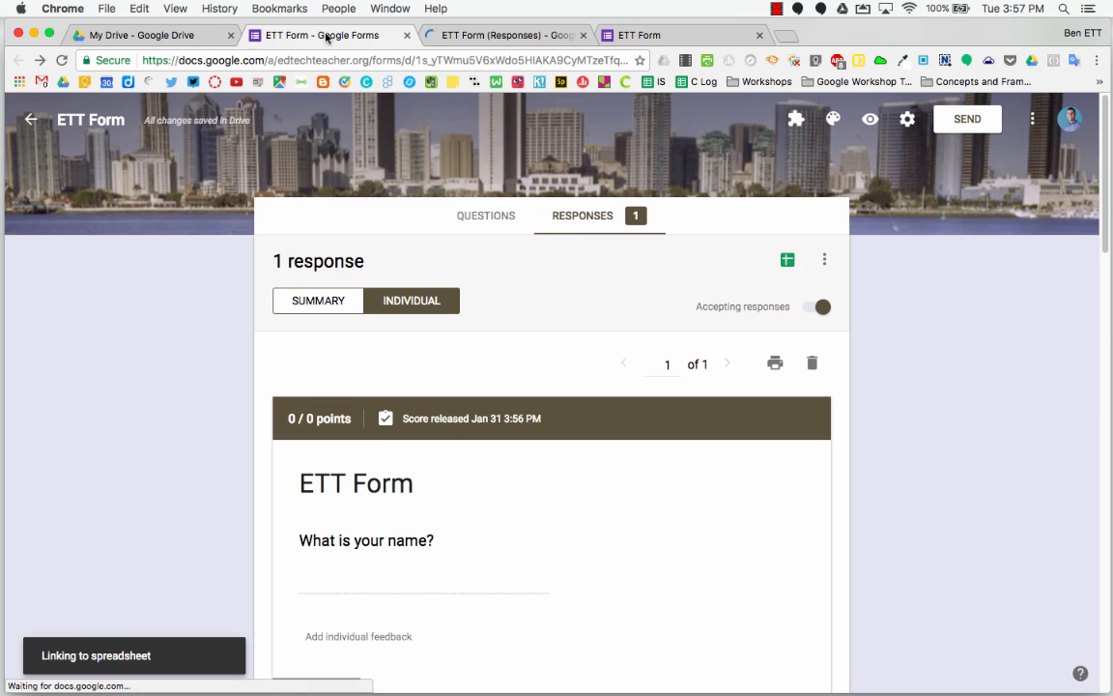
# Delete all responses collected in the form
pyautogui.click(827, 263)
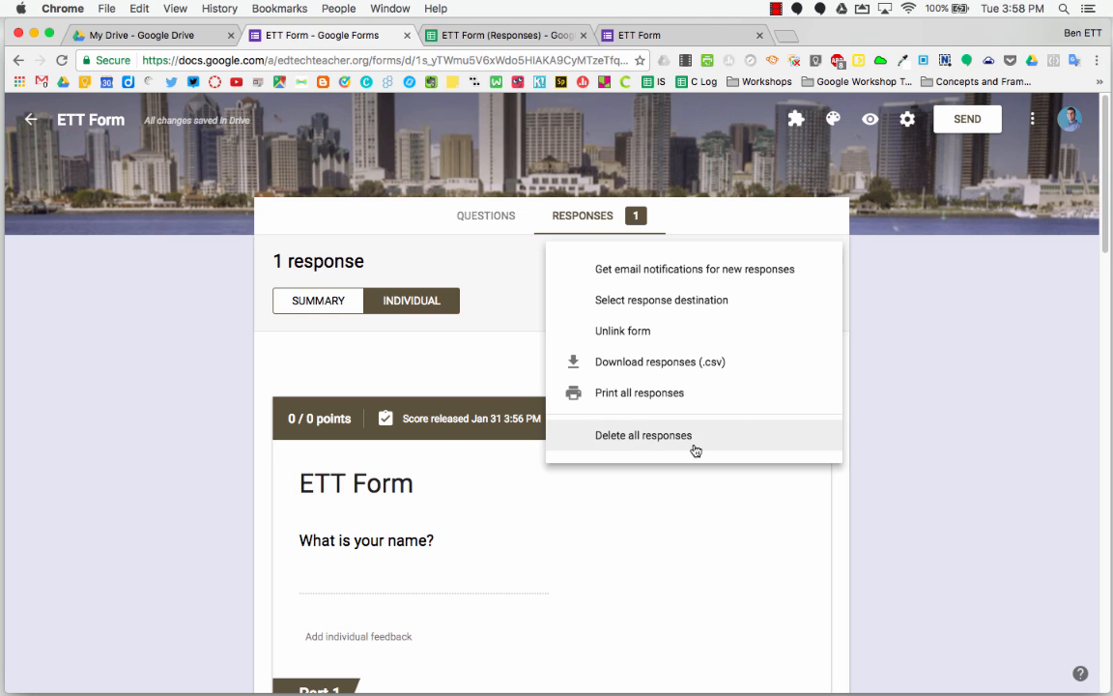
pyautogui.click(658, 445)
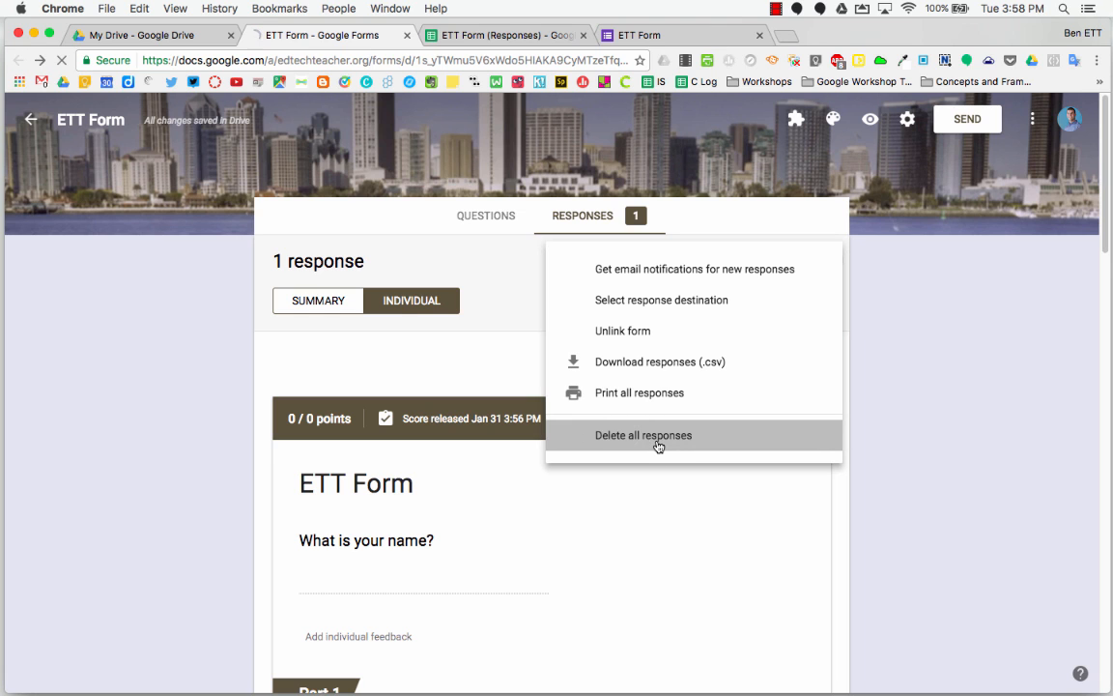
pyautogui.click(658, 446)
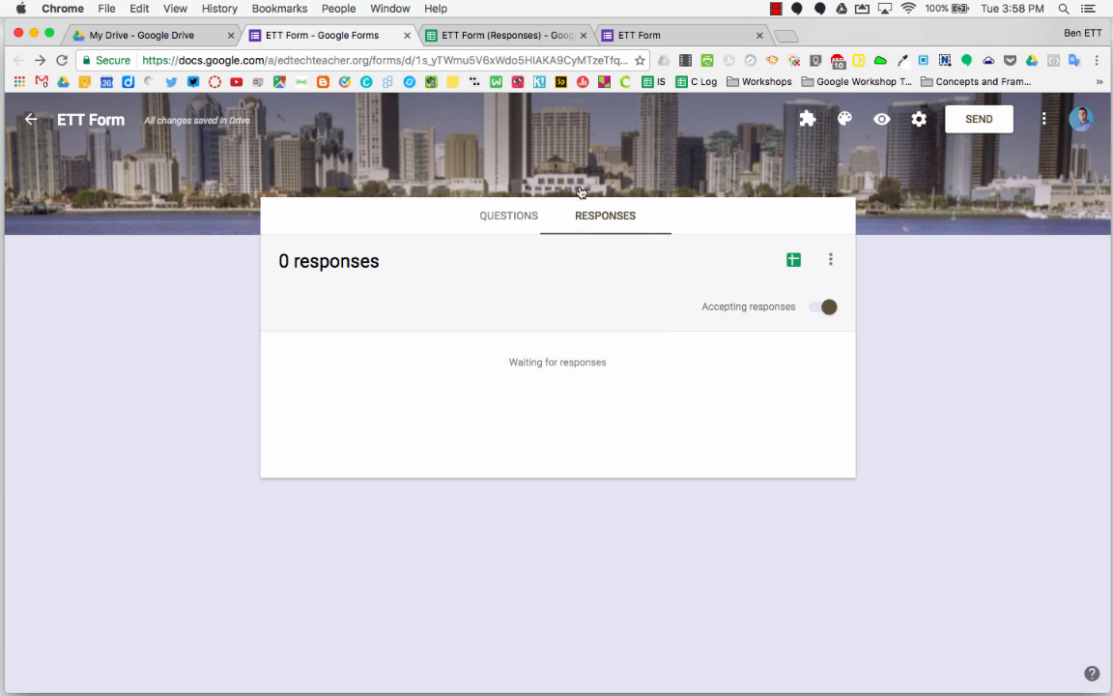
# Compare the rows in the ETT Form (Responses) spreadsheet with the form's response page, ending on the form
pyautogui.click(519, 36)
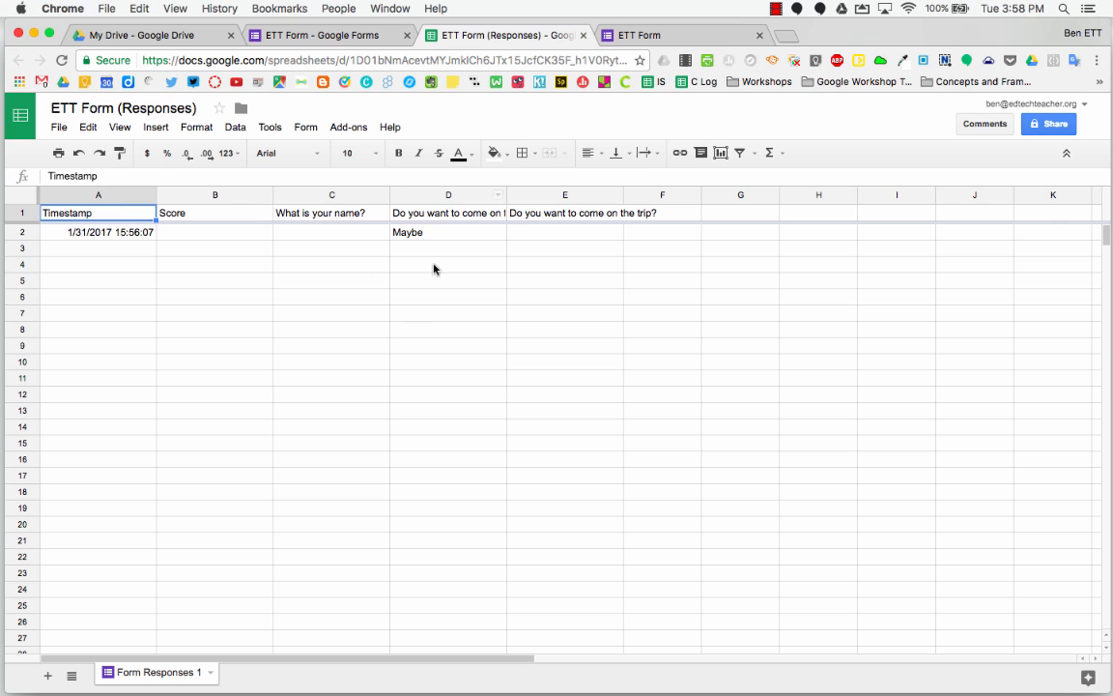
pyautogui.click(360, 35)
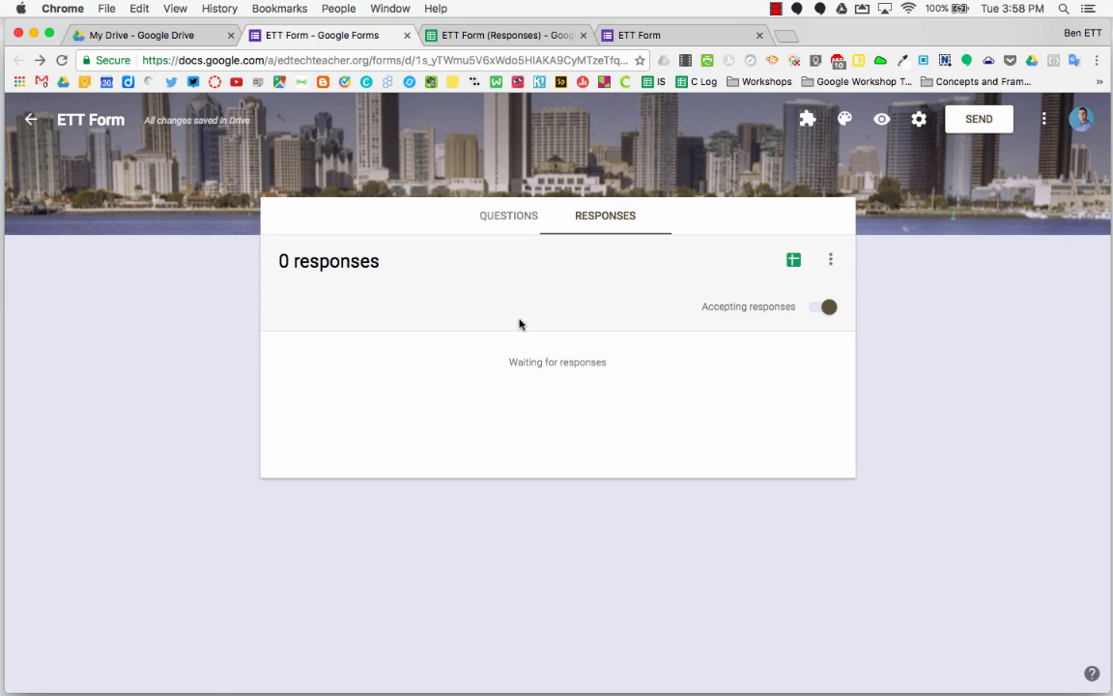
pyautogui.click(509, 35)
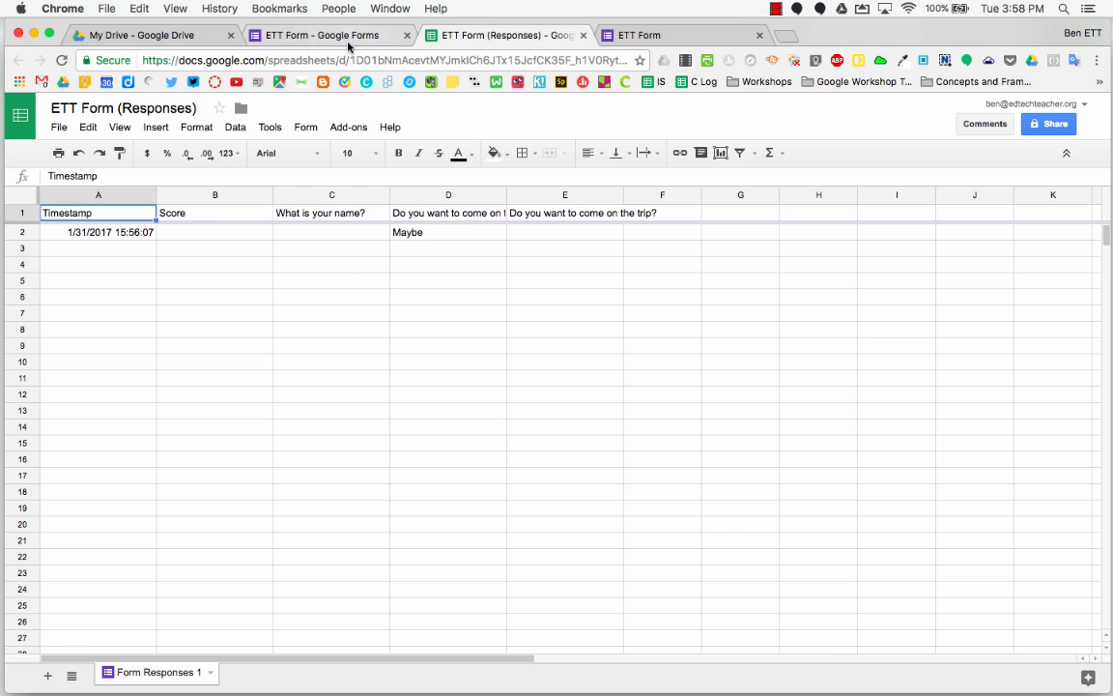
pyautogui.click(313, 36)
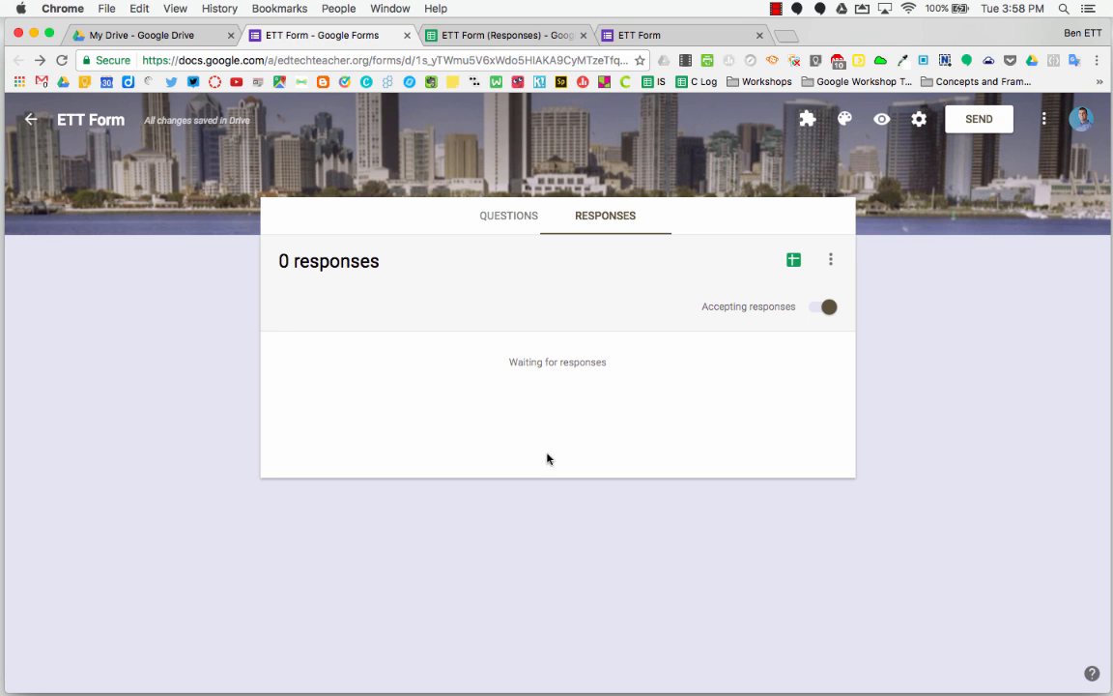